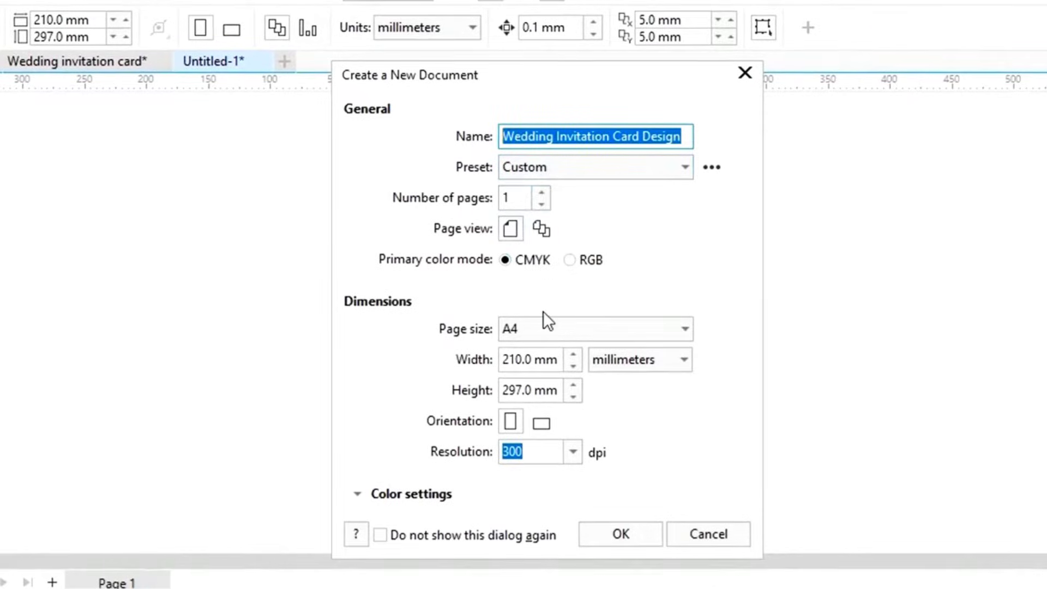
Create an A4 portrait CMYK document at 300 dpi and draw a rectangle about 164 × 218 mm on the page.
click(617, 536)
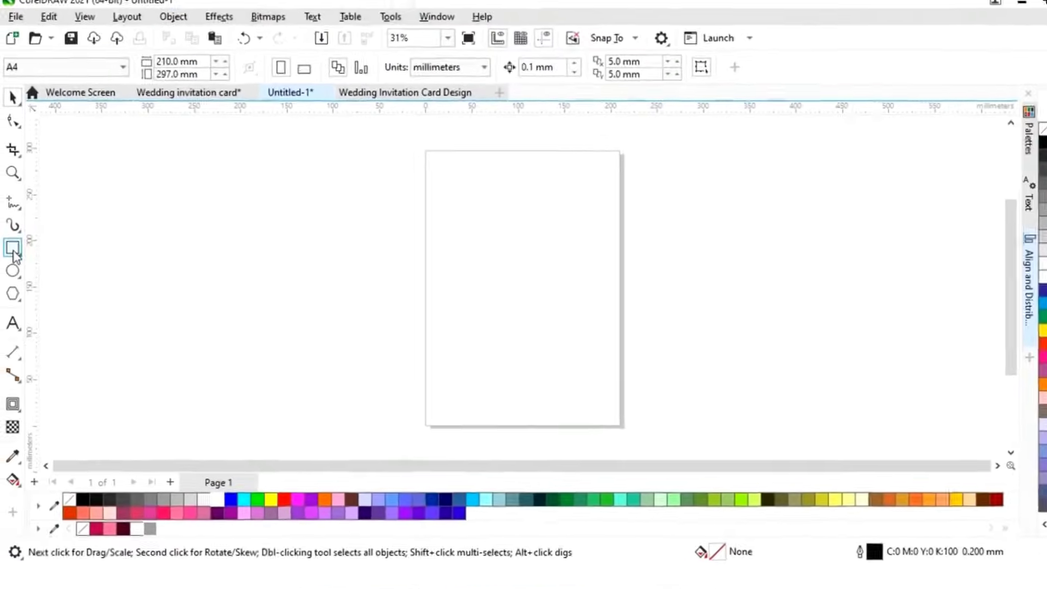
click(13, 249)
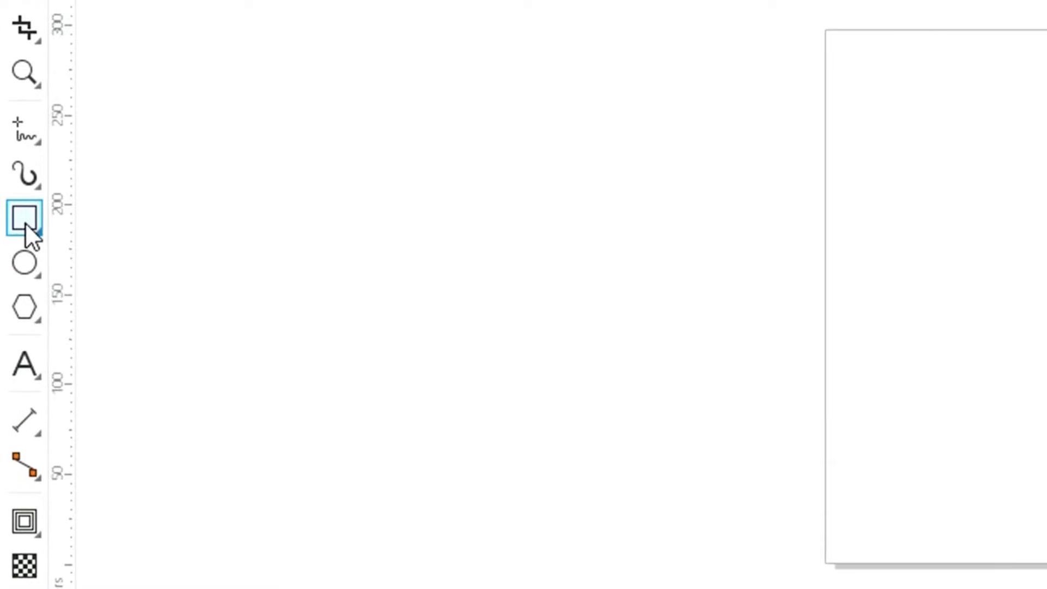
drag(481, 197, 617, 393)
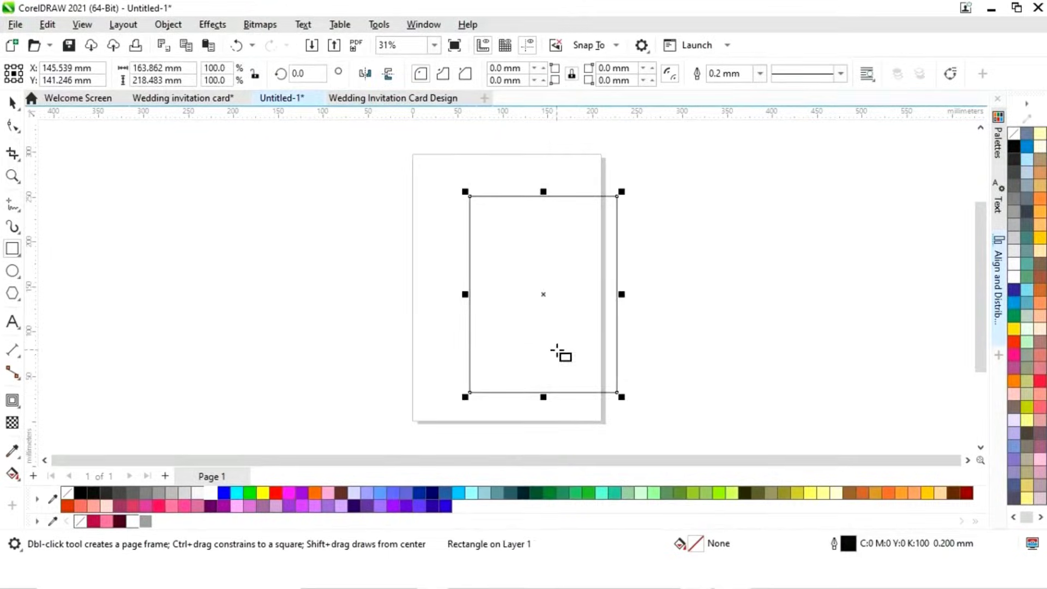
Set the rectangle's size to 210 mm wide and 297 mm high.
drag(180, 68, 103, 66)
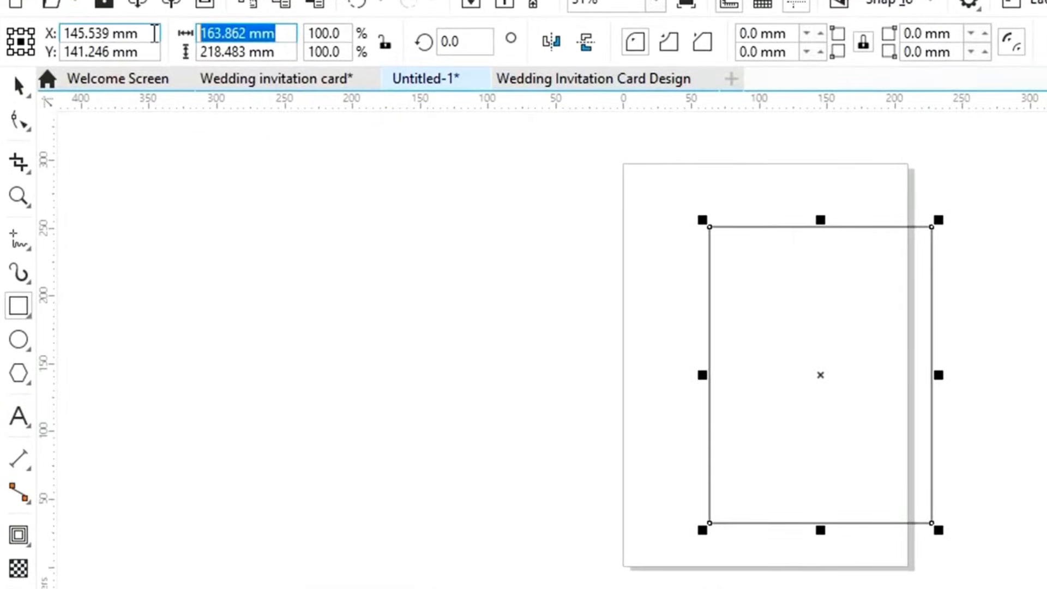
text(210)
key(Tab)
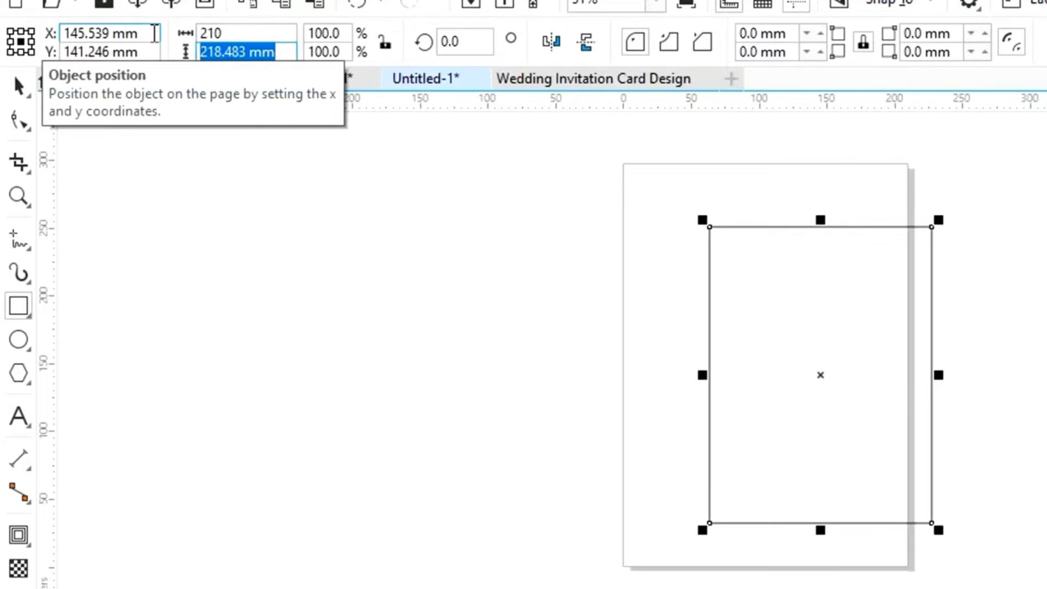
text(2)
key(Return)
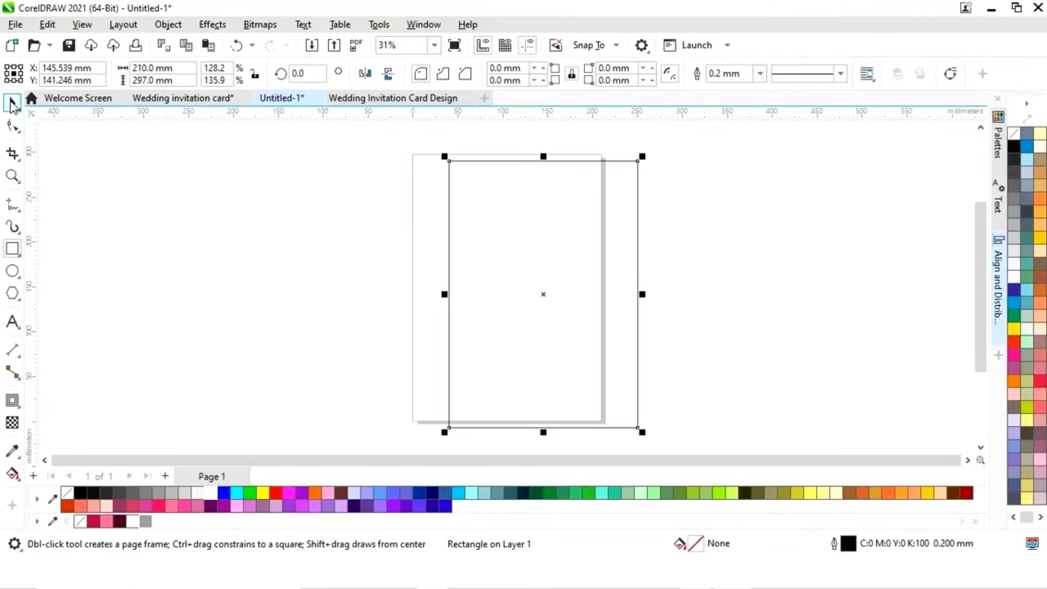
Center the rectangle horizontally and vertically on the specified point at X 105.071 mm, Y 148.505 mm.
click(12, 104)
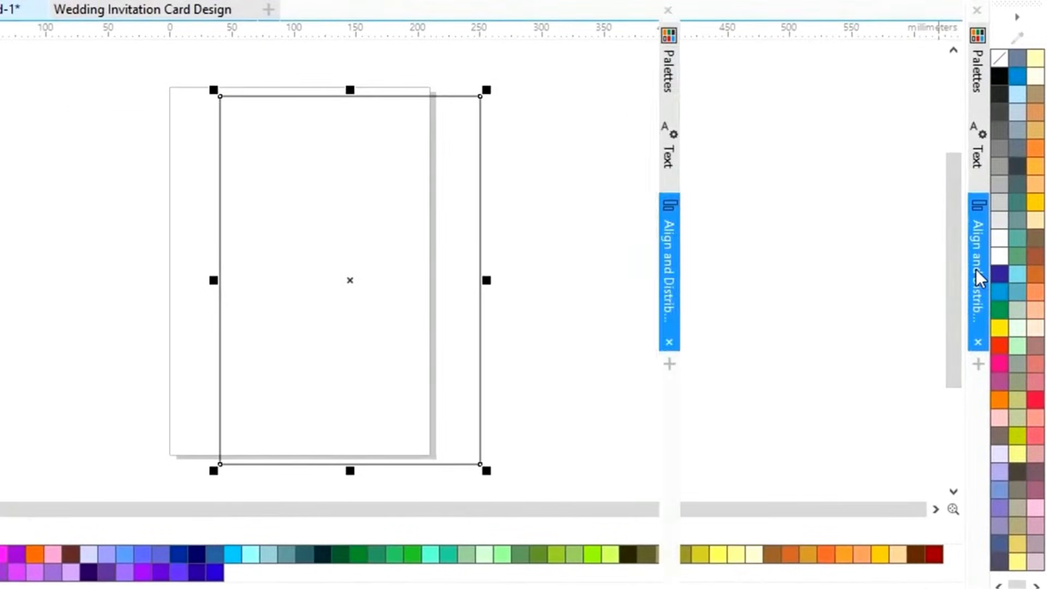
click(976, 270)
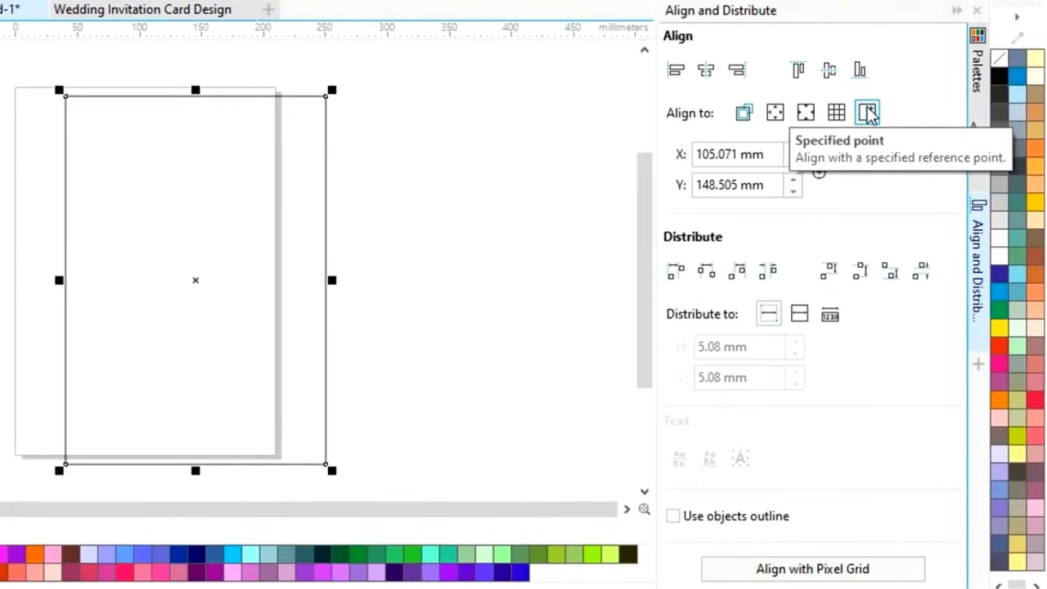
click(708, 71)
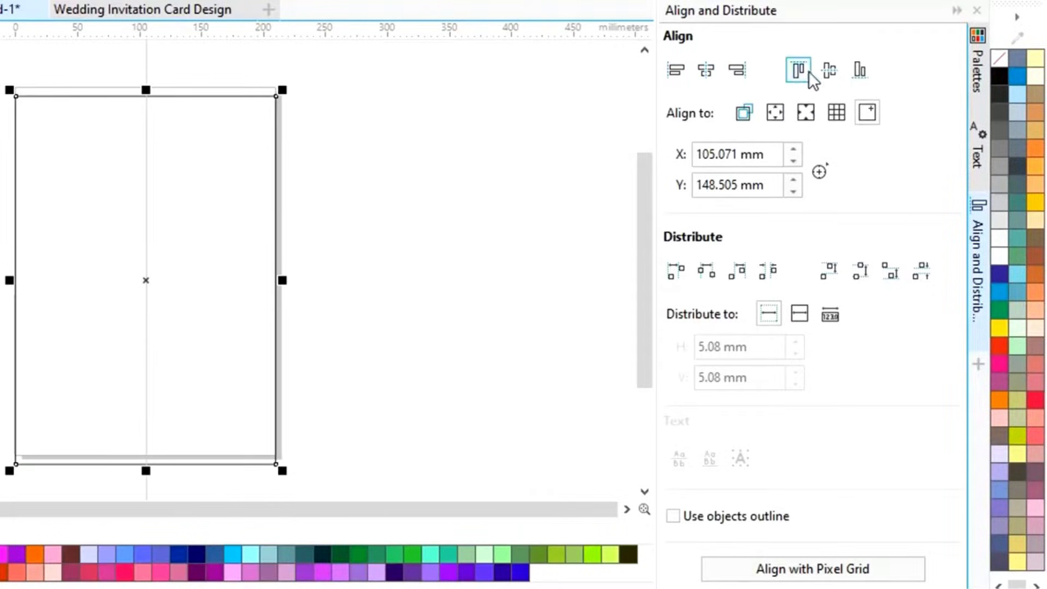
click(828, 69)
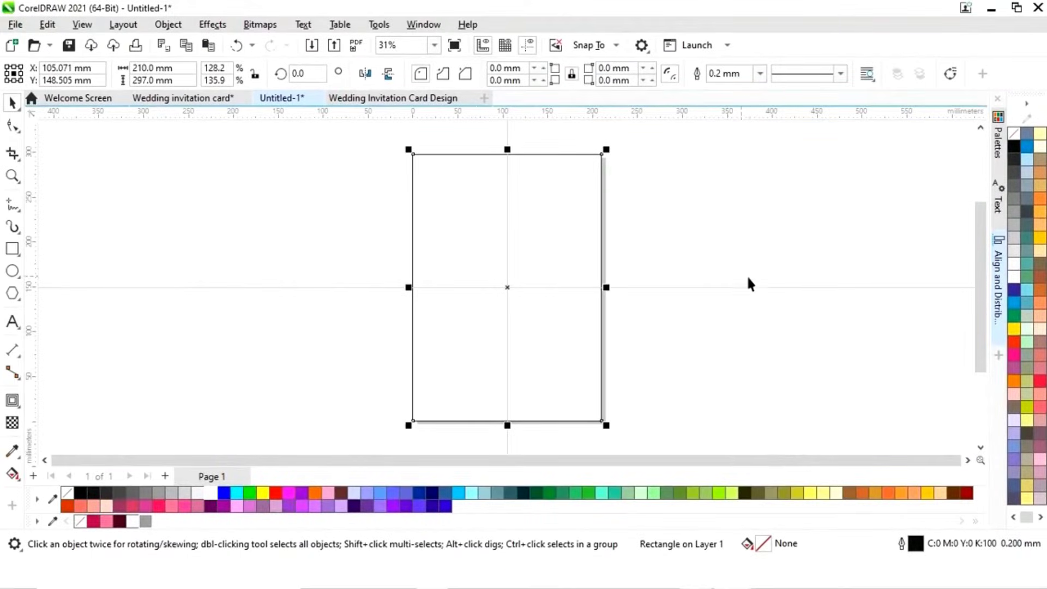
click(699, 251)
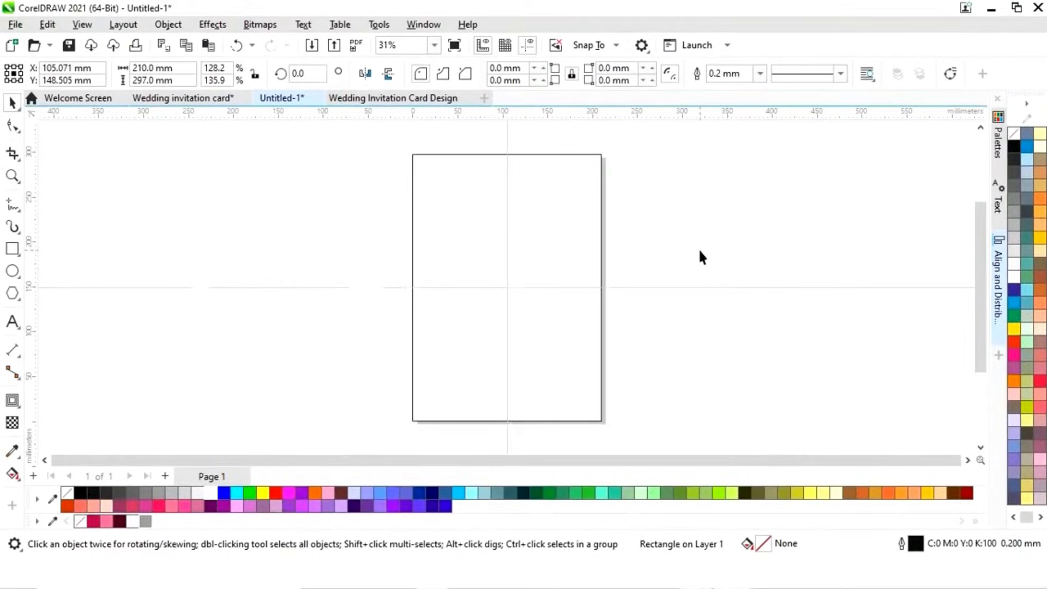
Add a one-step inward contour to the page-sized rectangle with an offset of about 3.8 mm.
click(579, 229)
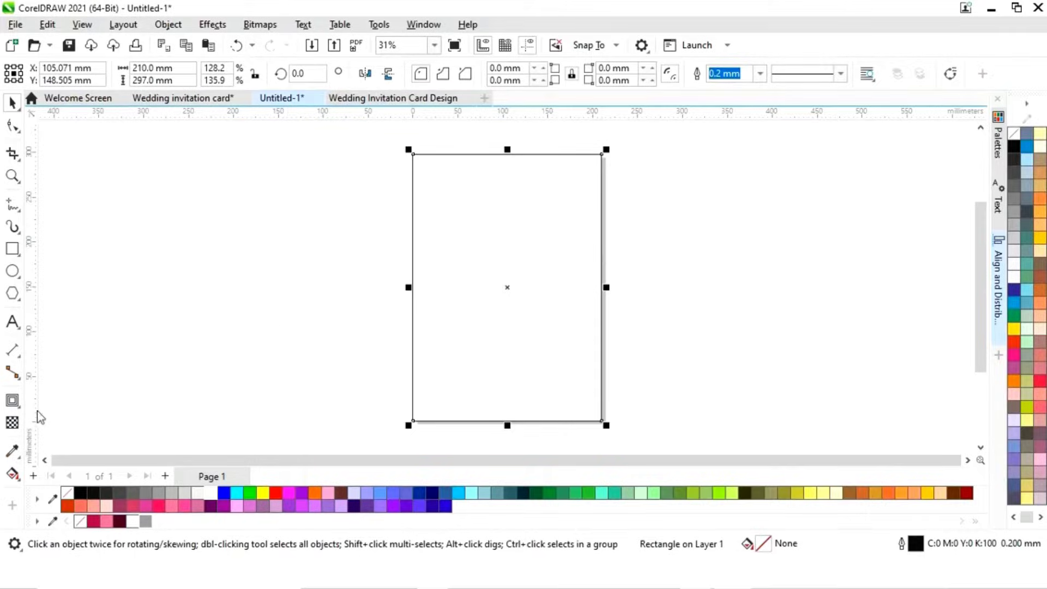
click(20, 407)
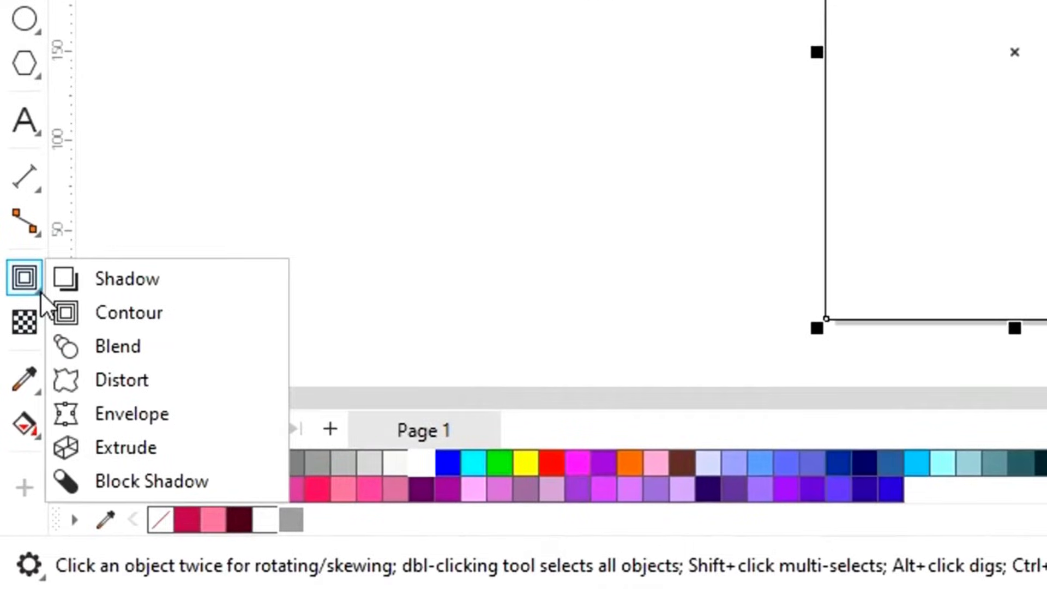
click(156, 313)
drag(502, 154, 505, 162)
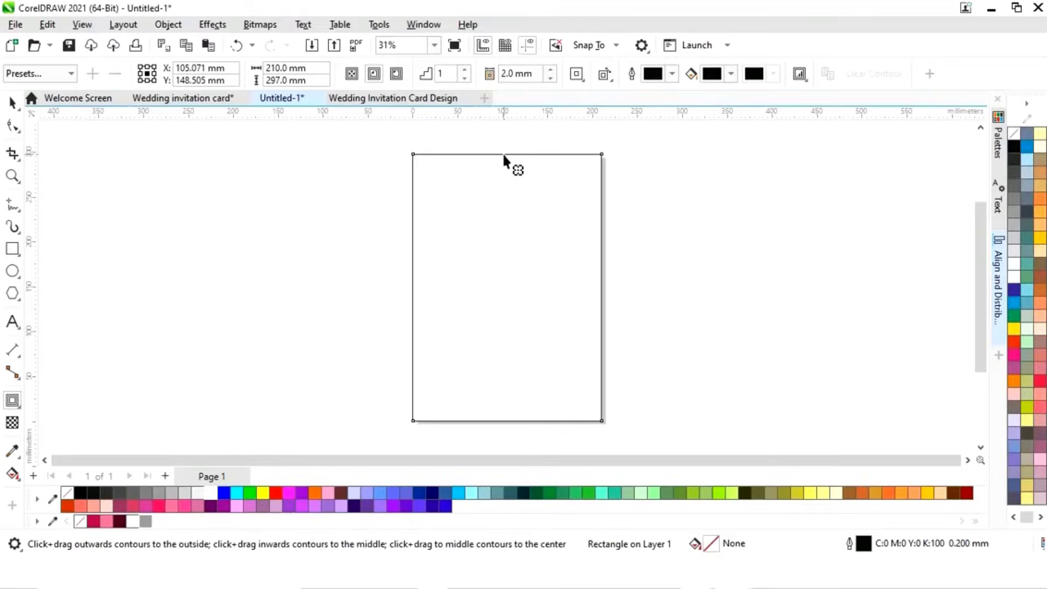
key(z)
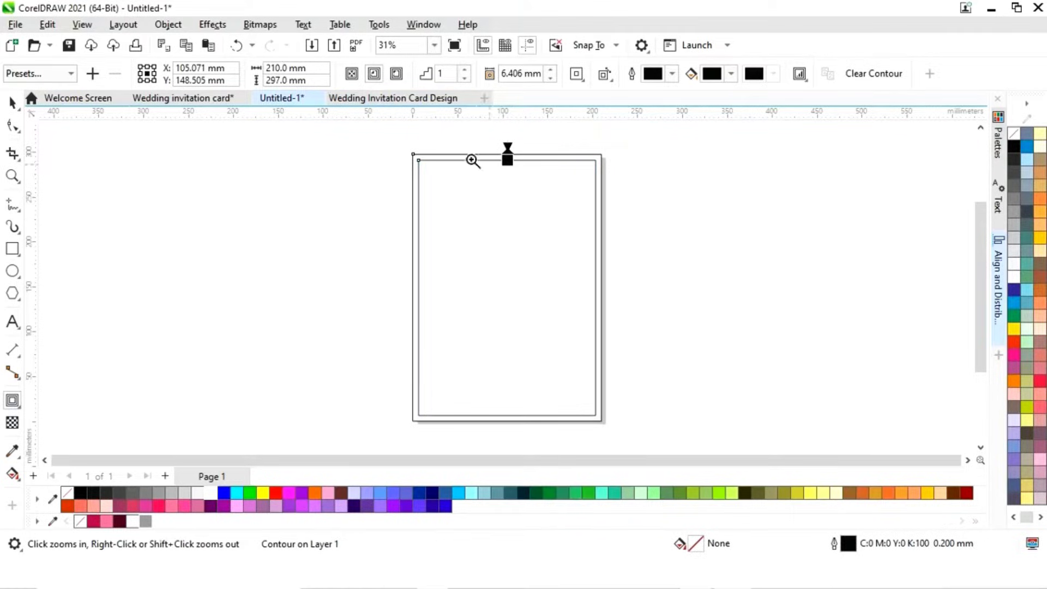
drag(602, 188, 643, 198)
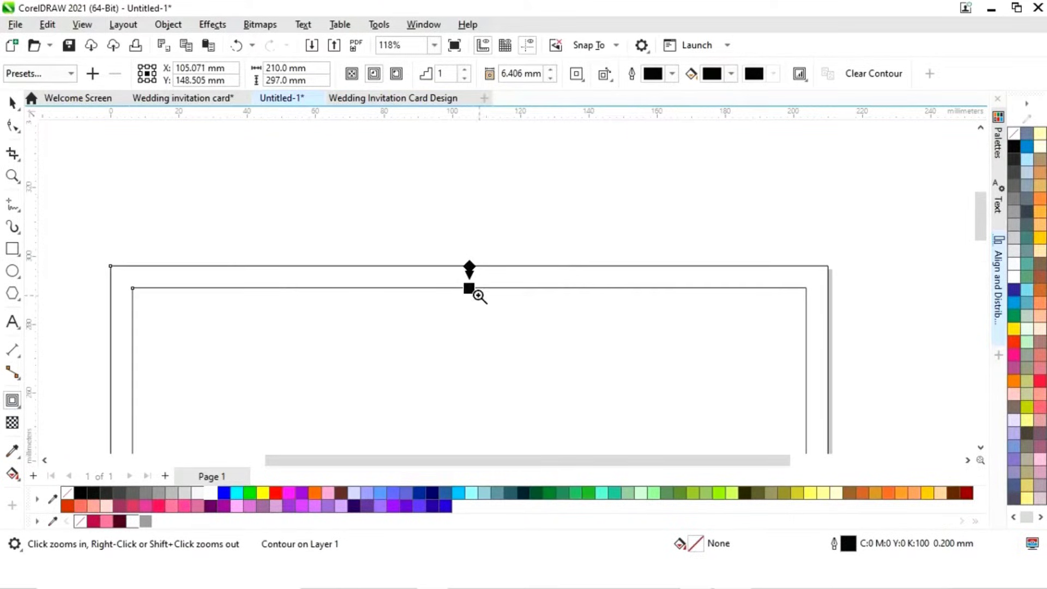
drag(468, 288, 468, 281)
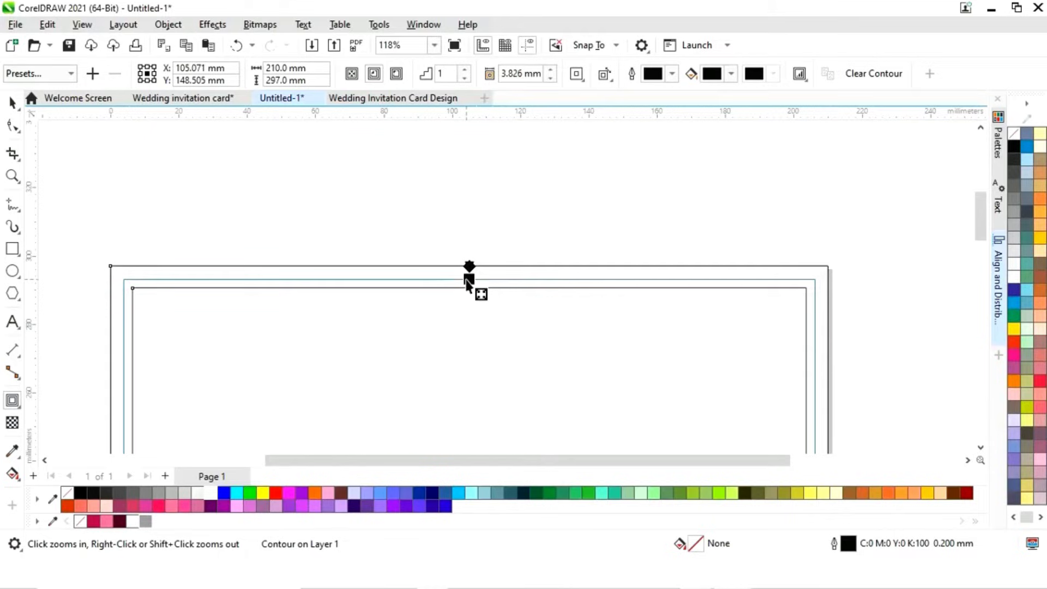
Break the contour apart from the page-sized rectangle so the inner outline is a separate object.
click(12, 103)
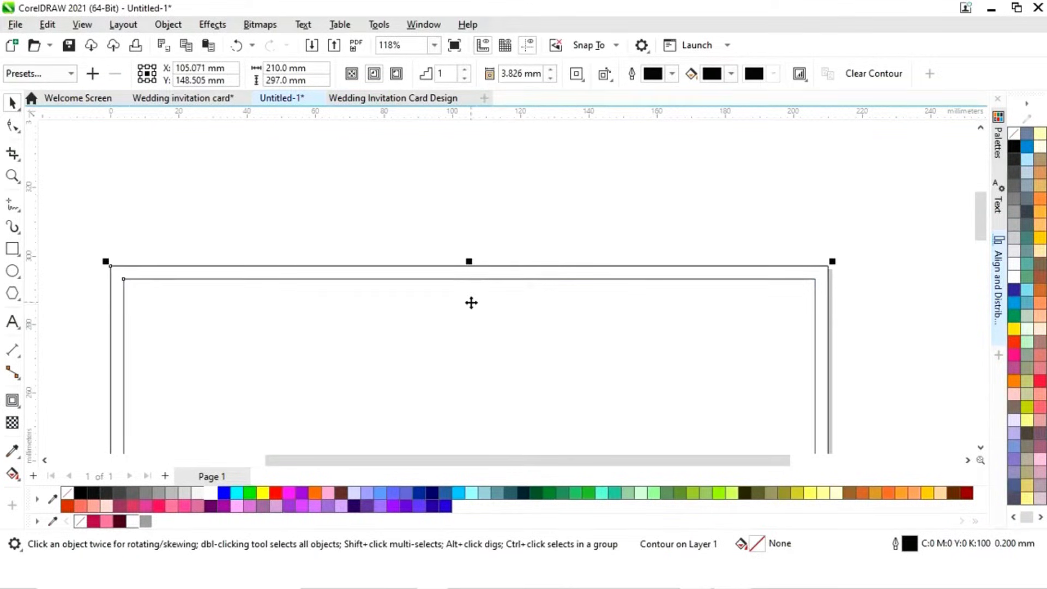
click(523, 199)
click(478, 319)
right_click(478, 312)
click(539, 326)
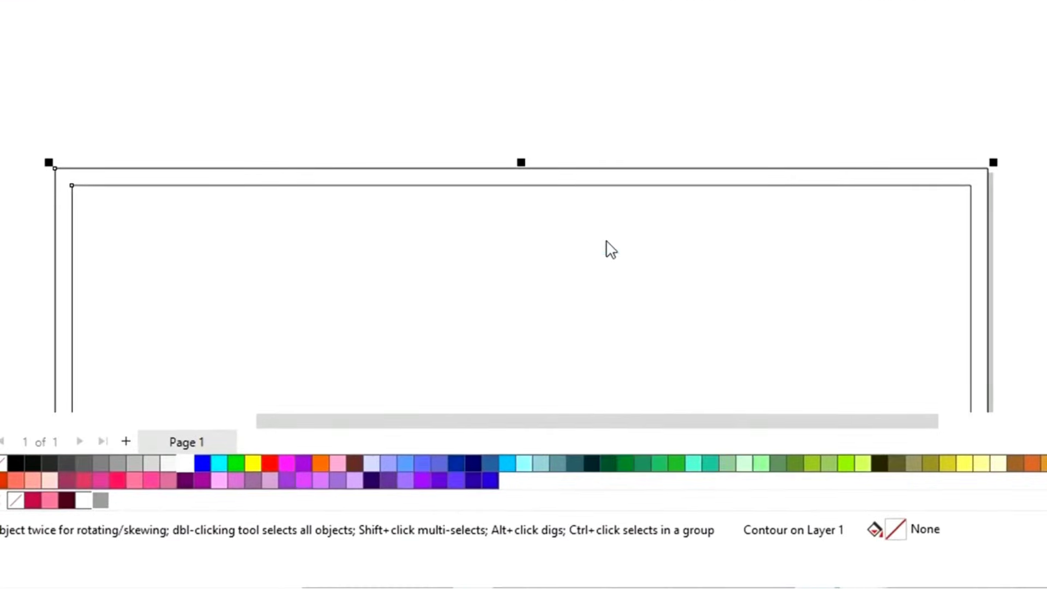
click(581, 102)
Add an inward contour of about 3.6 mm to the inner rectangle and break it apart into a separate outline.
click(567, 210)
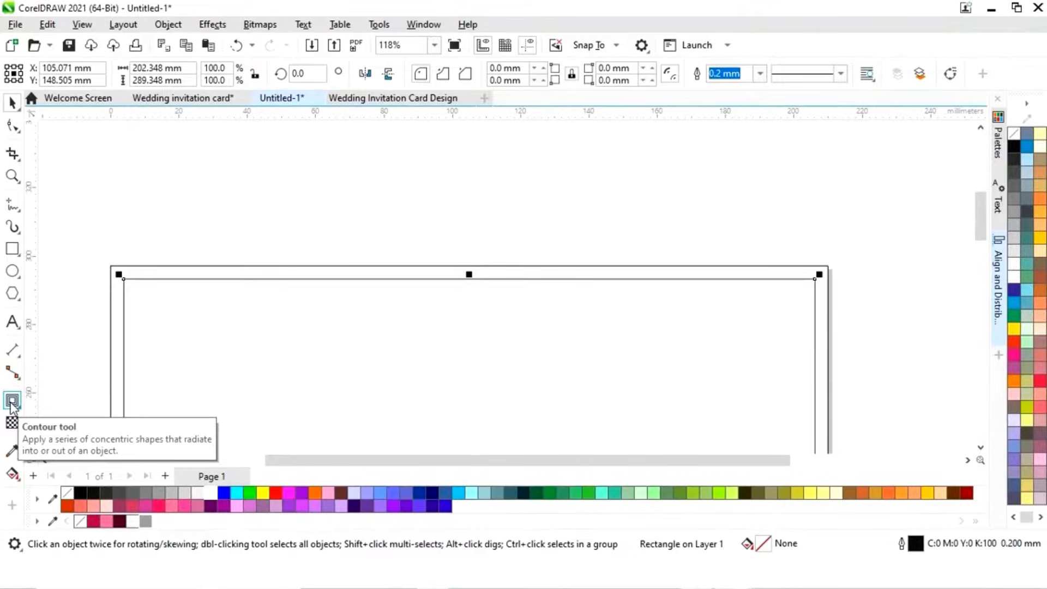
click(12, 402)
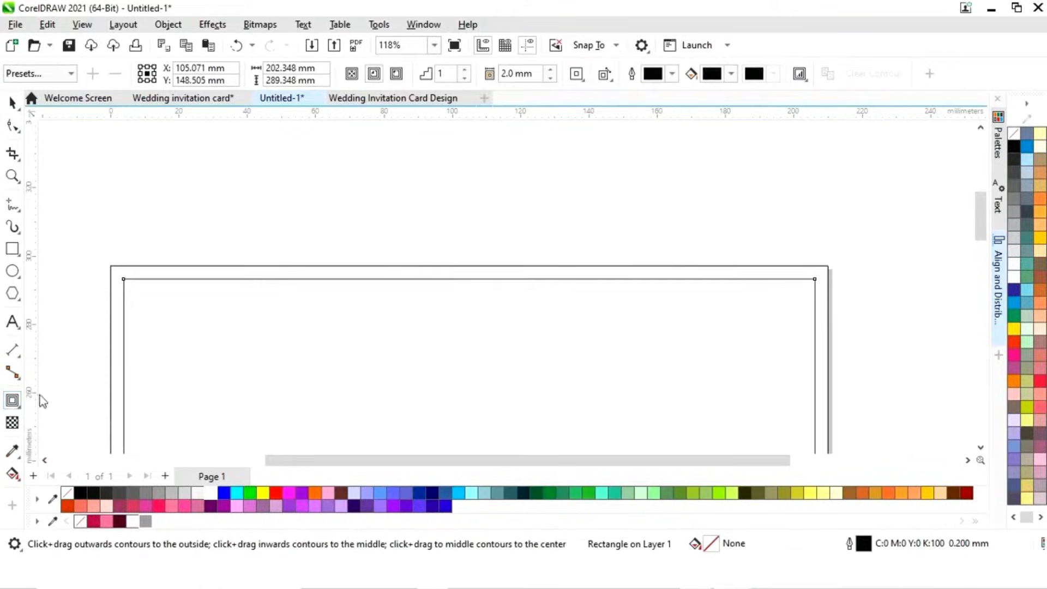
drag(496, 266, 483, 294)
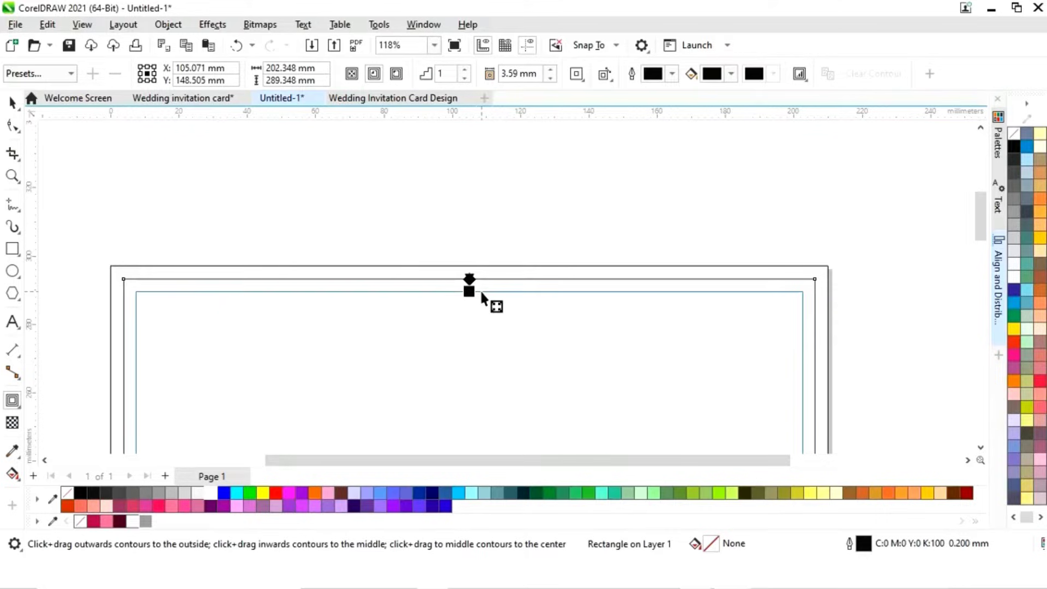
click(11, 102)
right_click(399, 329)
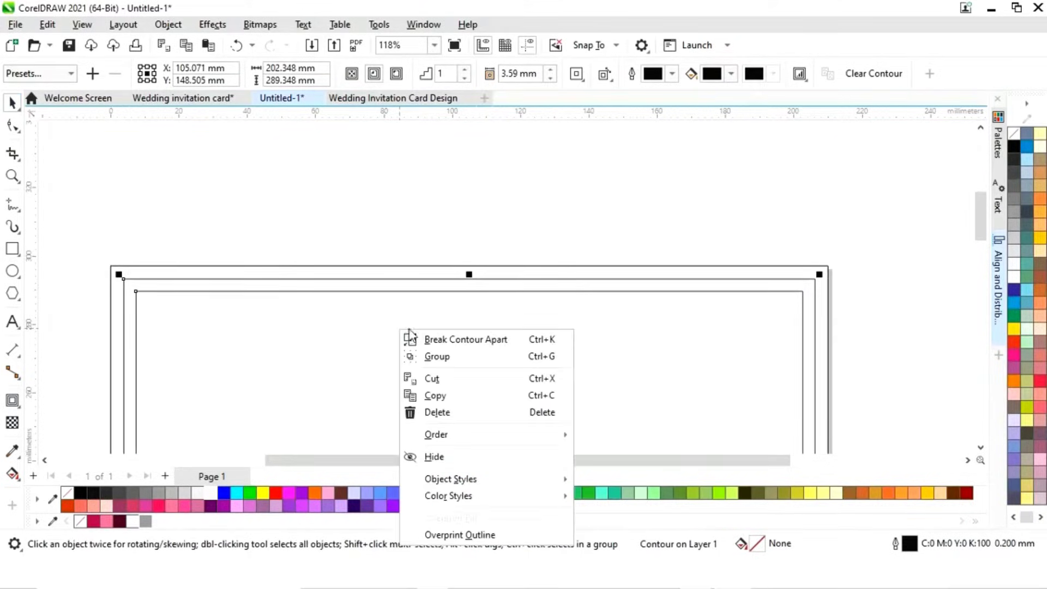
click(470, 339)
click(500, 258)
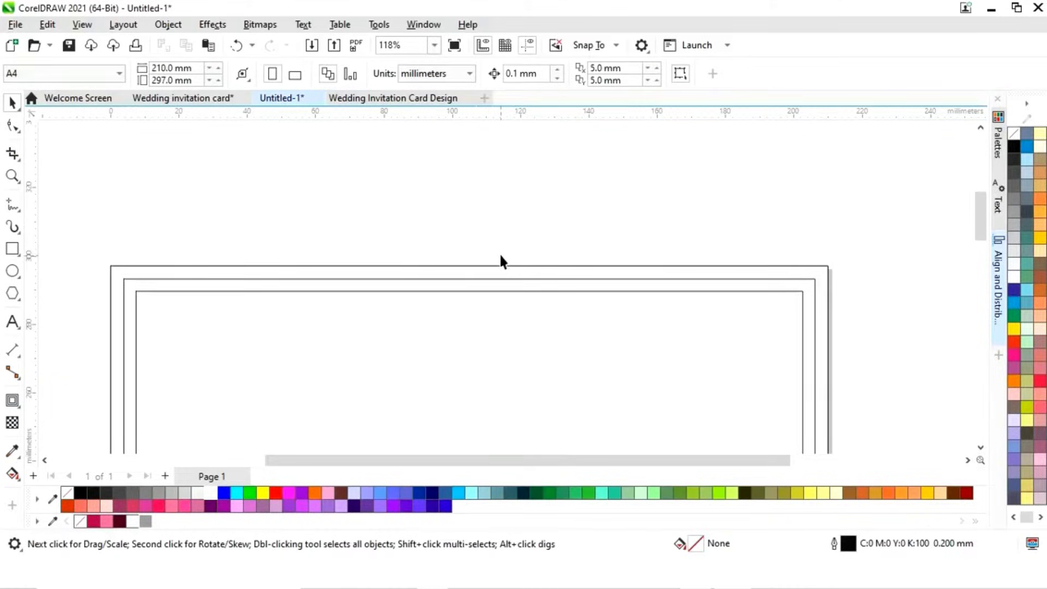
Fill the outermost rectangle with dark maroon and the middle rectangle with Deep Pink (#FF6699).
click(503, 266)
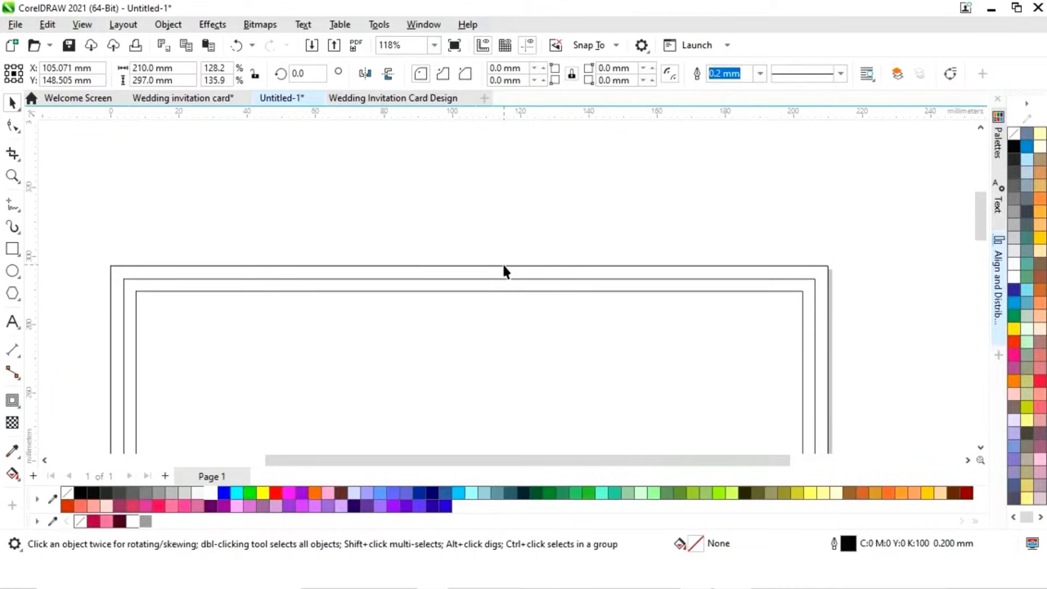
click(119, 521)
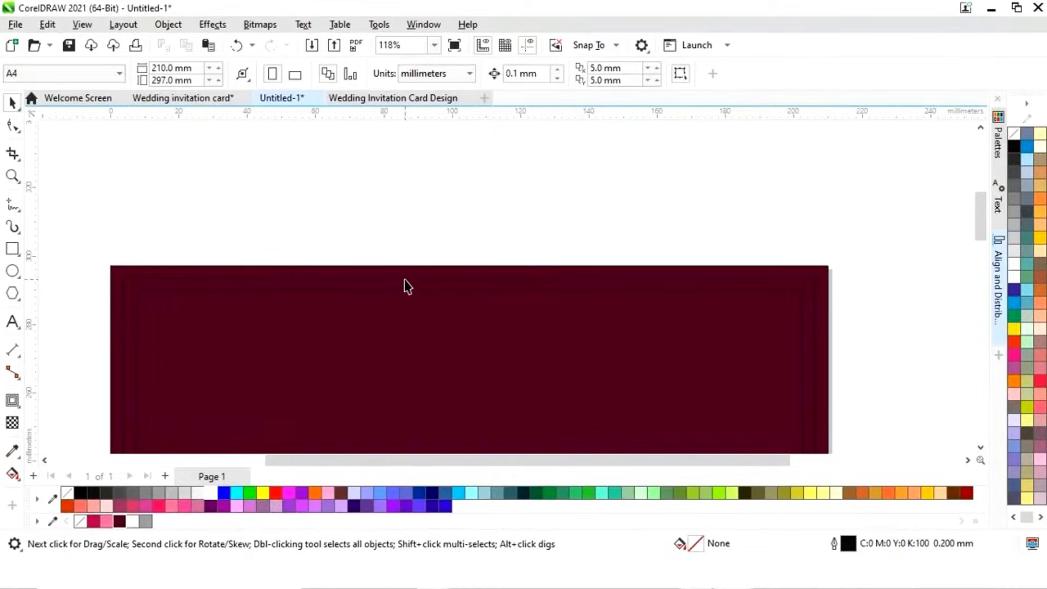
click(406, 284)
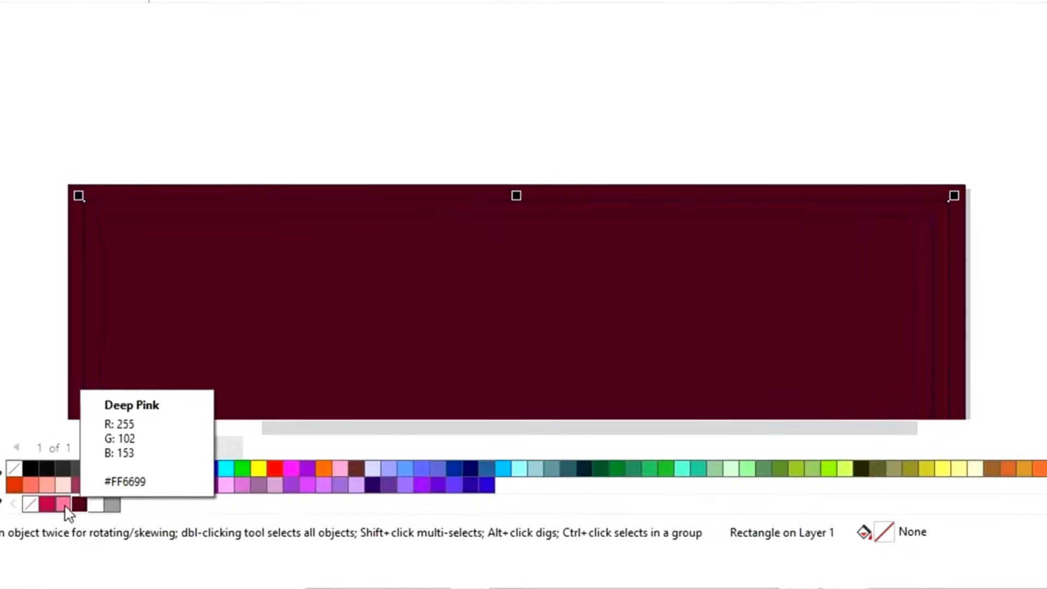
click(64, 506)
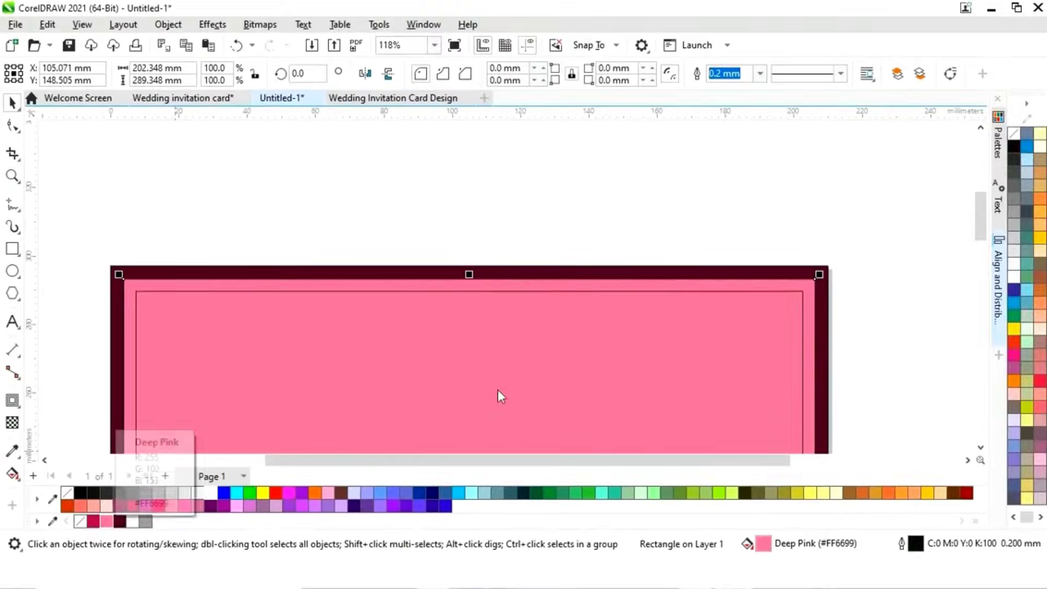
Apply a black-to-white fountain fill to the innermost rectangle, ending near its upper-right corner, with the black start node moved to just above the center.
click(470, 316)
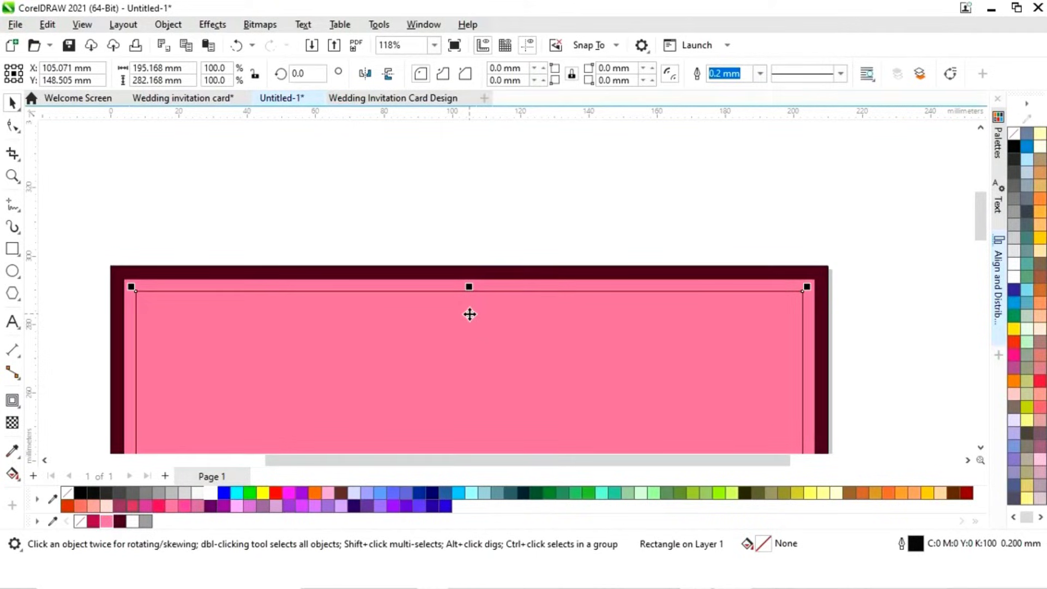
key(shift+F4)
click(519, 311)
click(527, 299)
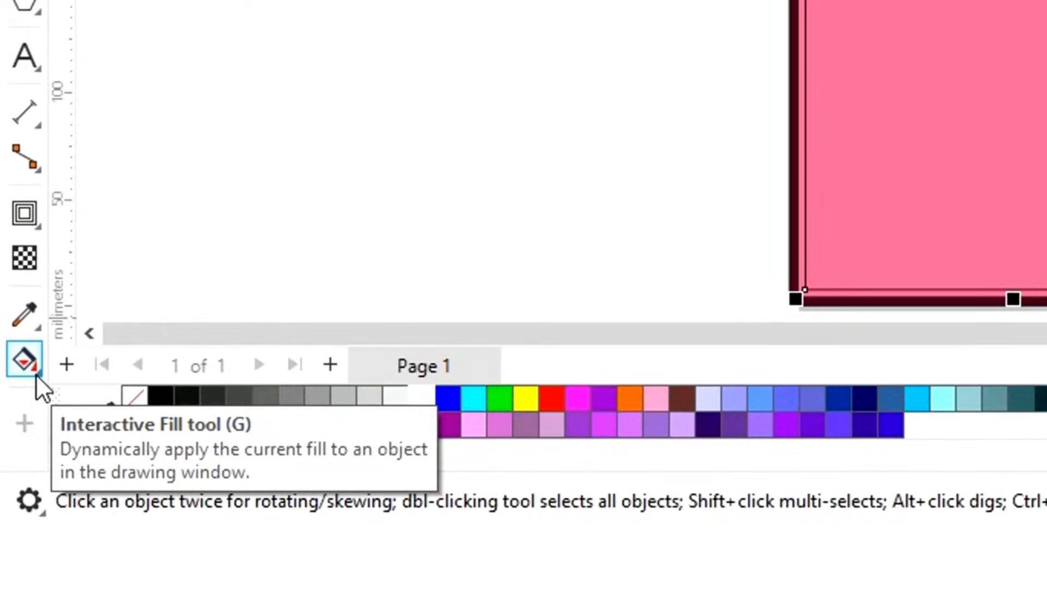
click(34, 371)
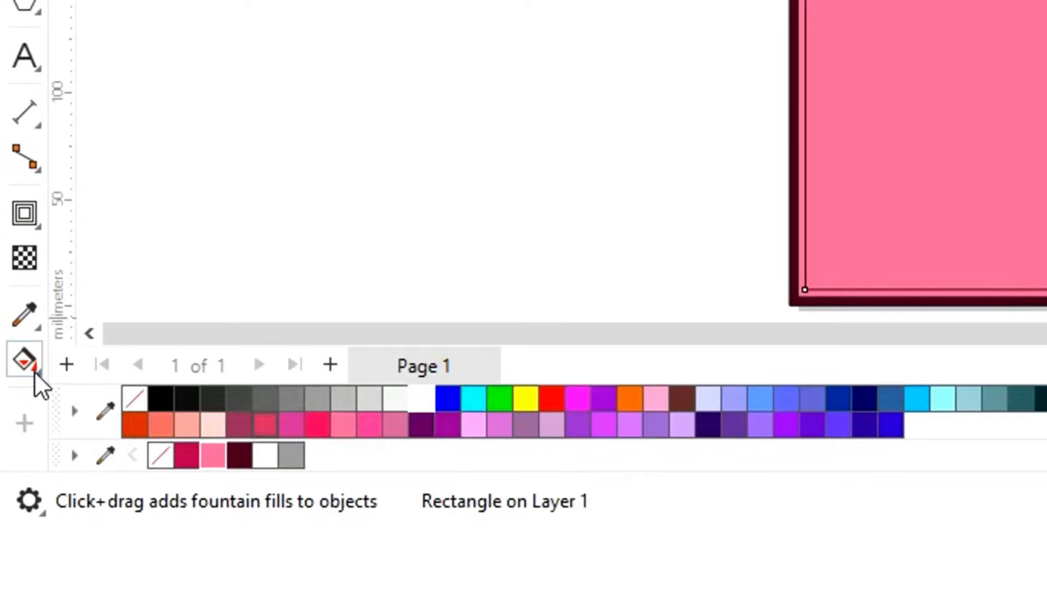
click(35, 370)
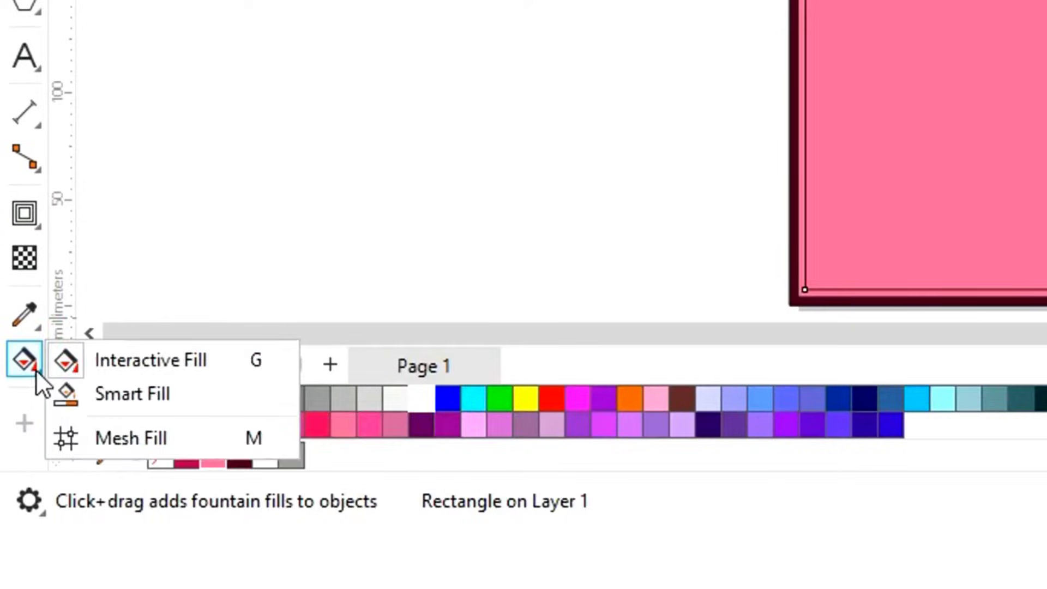
click(131, 364)
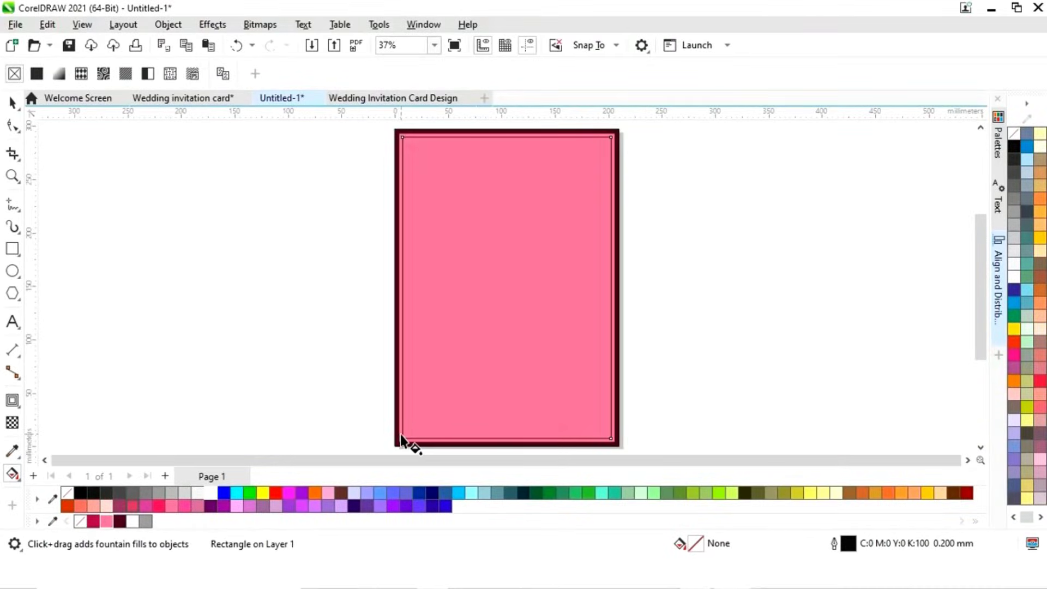
drag(403, 437, 595, 159)
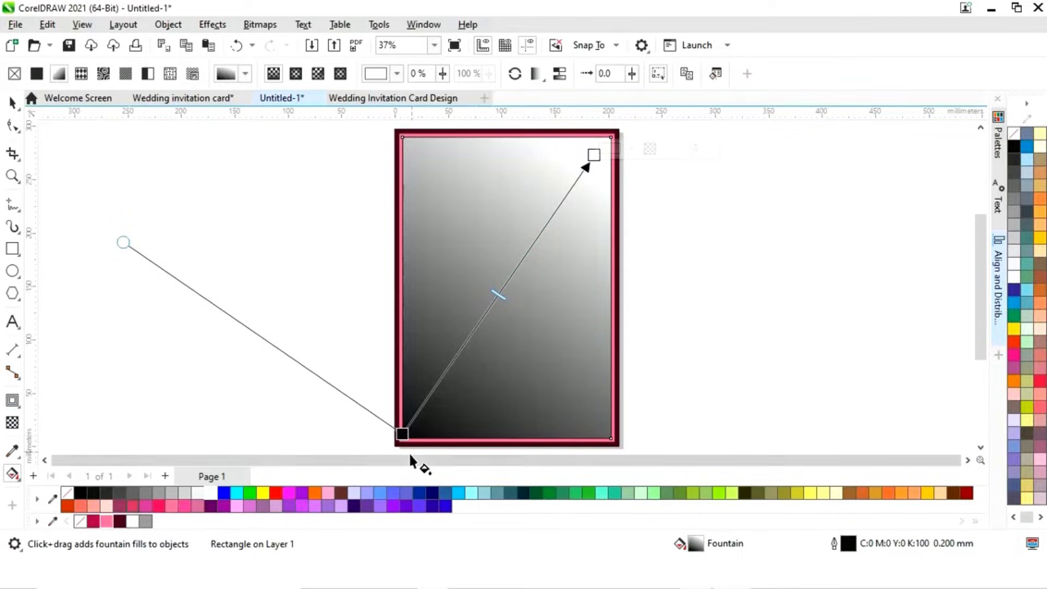
drag(401, 434, 516, 247)
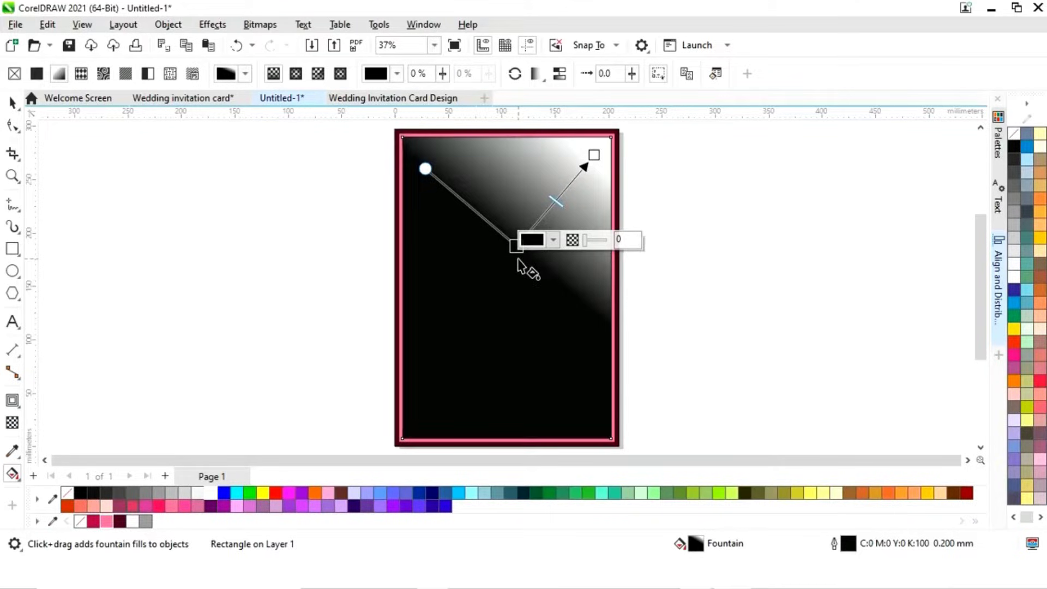
Recolor the innermost rectangle's fountain fill from dark maroon to crimson and shift its start node slightly upward.
drag(120, 525, 519, 252)
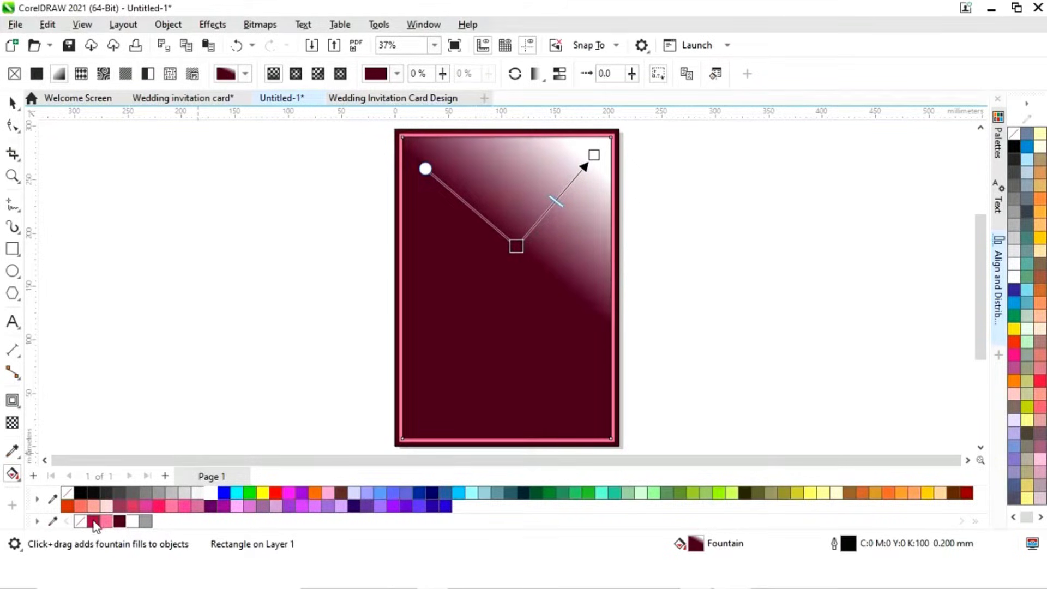
drag(93, 524, 594, 156)
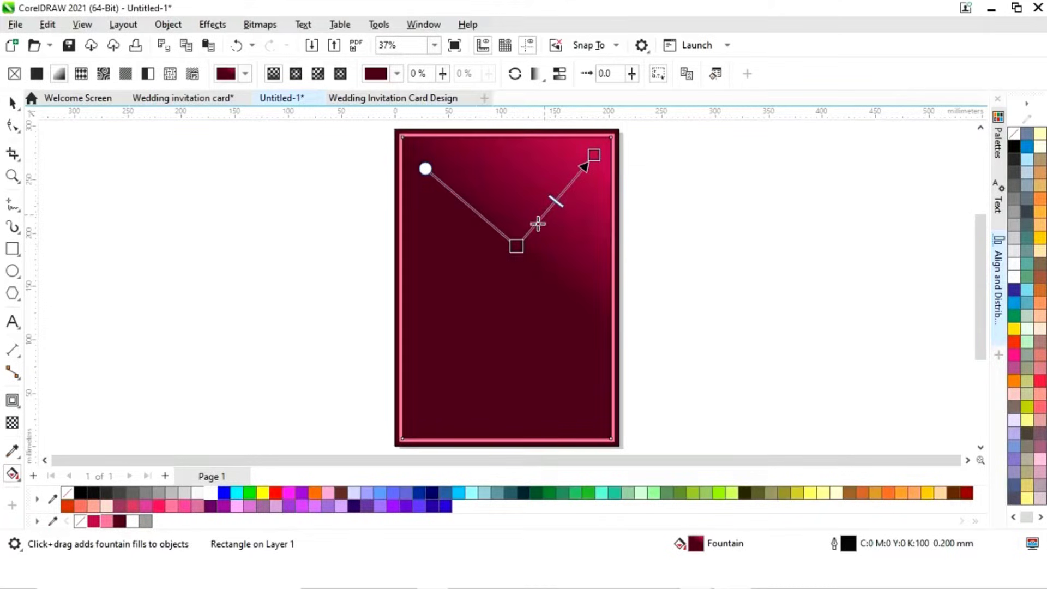
drag(517, 246, 518, 235)
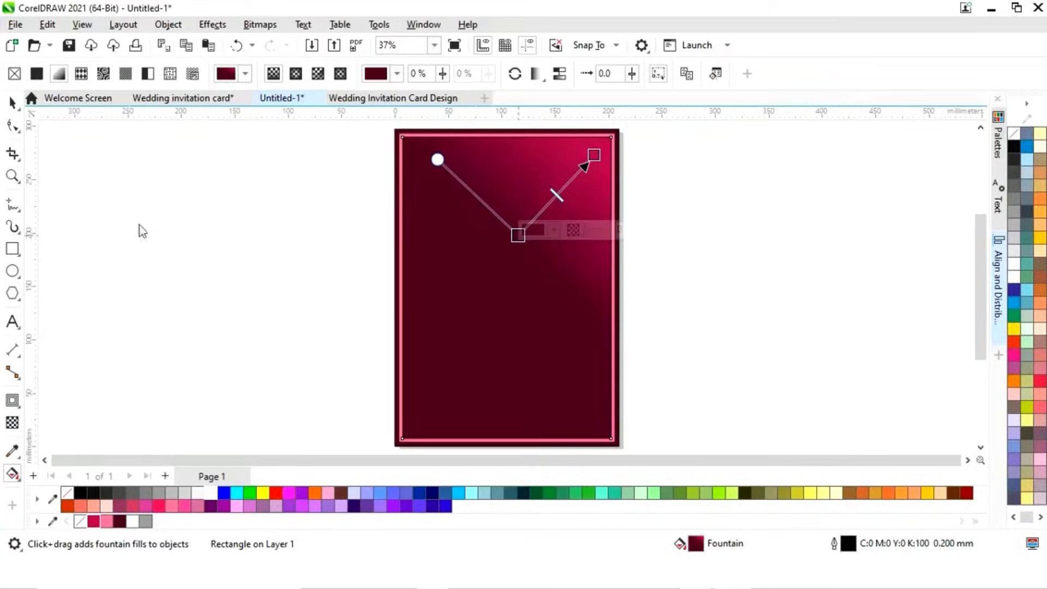
click(12, 102)
click(355, 339)
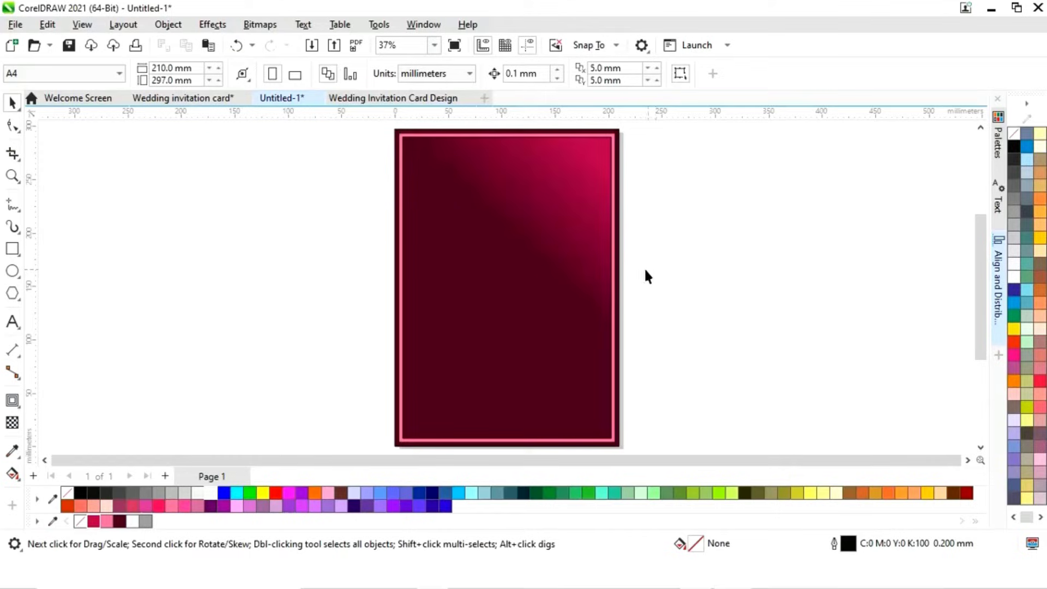
Remove the outlines from all three card rectangles at once.
drag(376, 450, 654, 166)
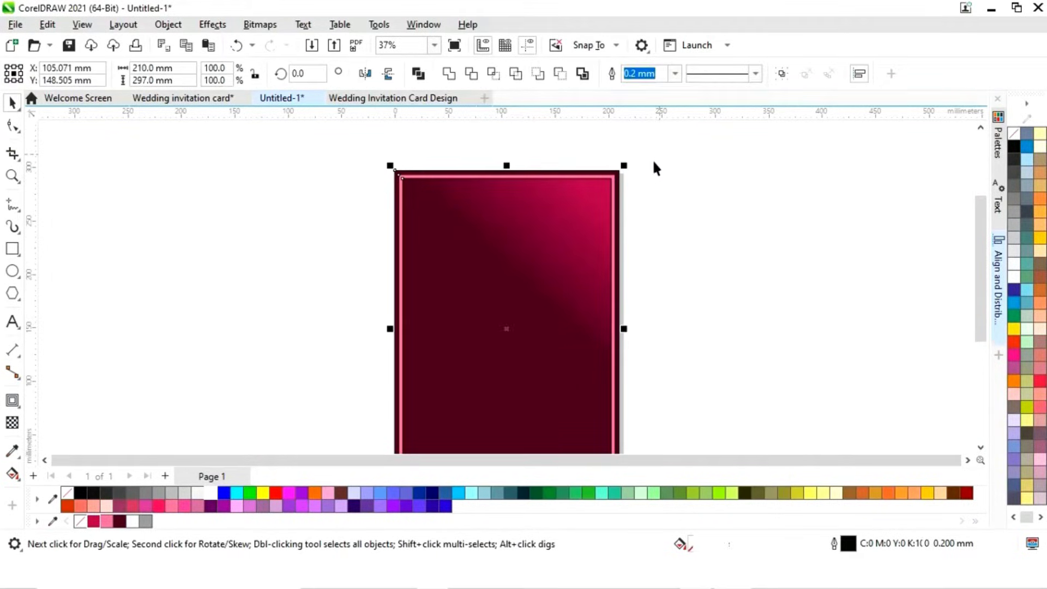
right_click(79, 523)
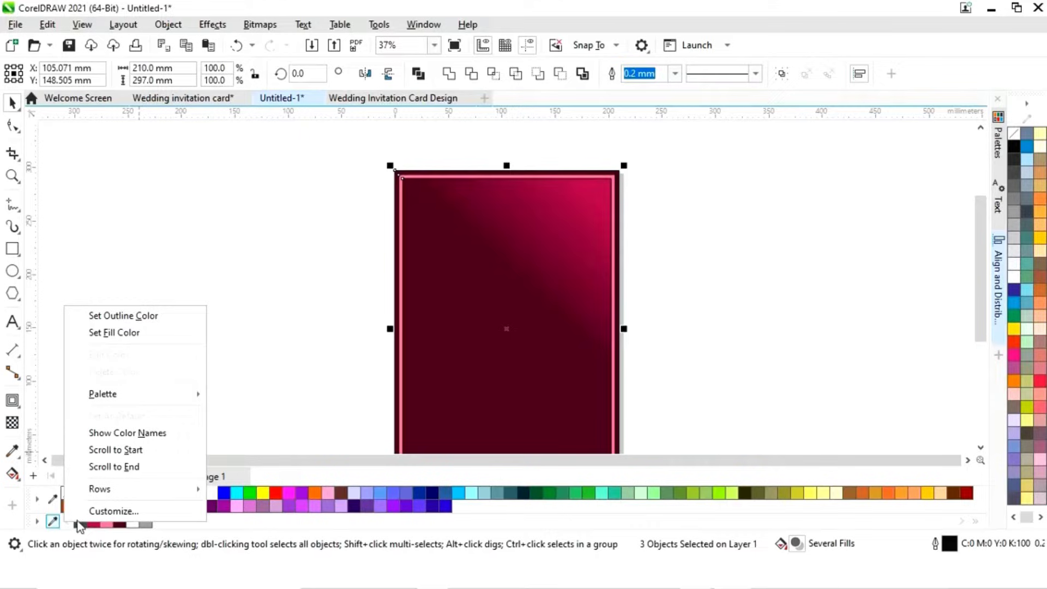
click(127, 316)
click(224, 286)
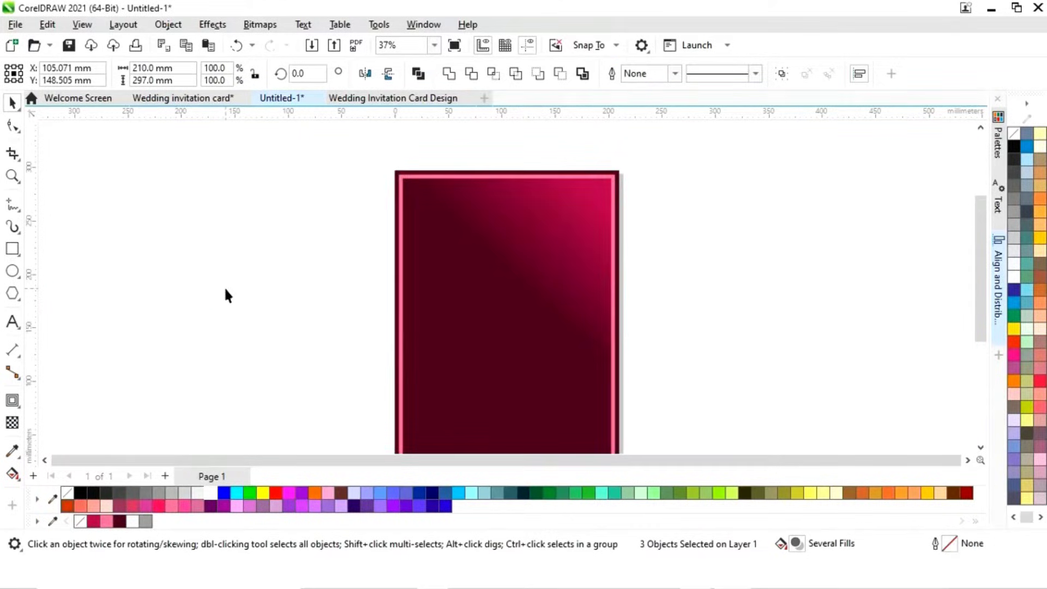
scroll(519, 292, down, 1)
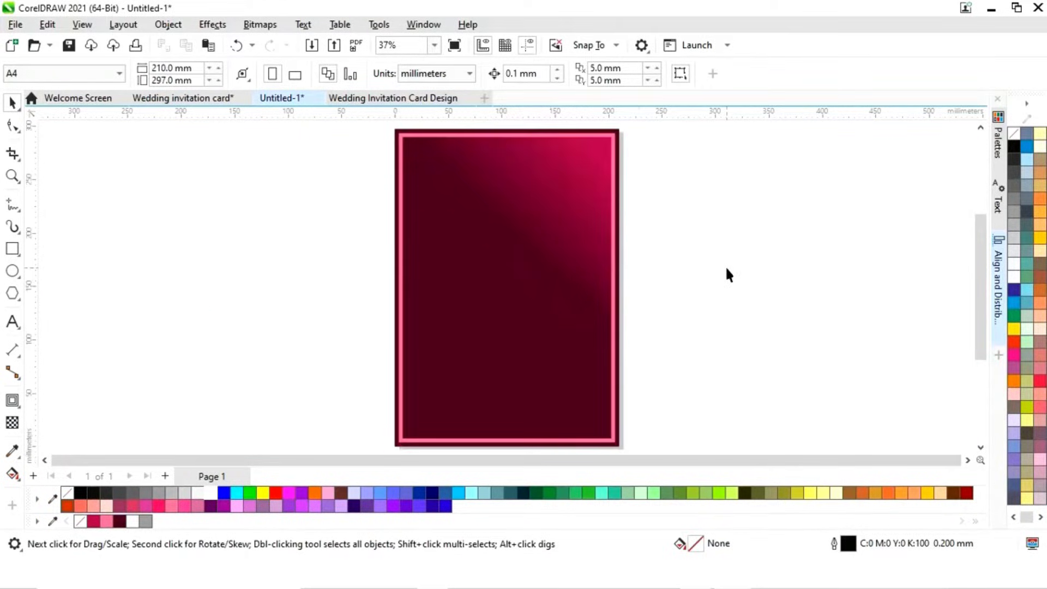
Make a front copy of the outermost maroon rectangle, shortened from its top edge to about 197.5 mm high, and convert it to curves.
click(621, 260)
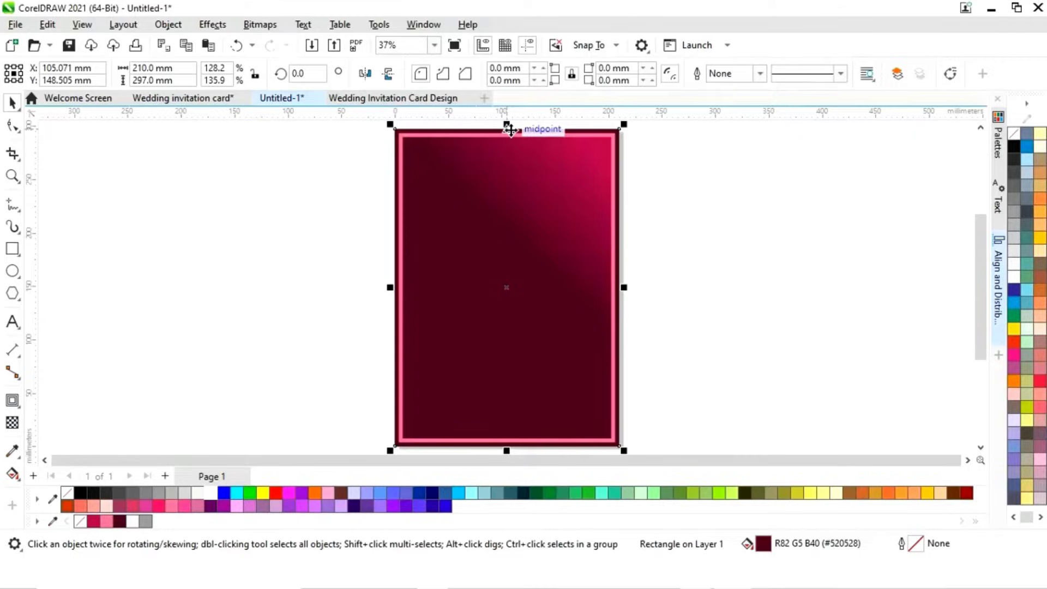
drag(506, 127, 507, 231)
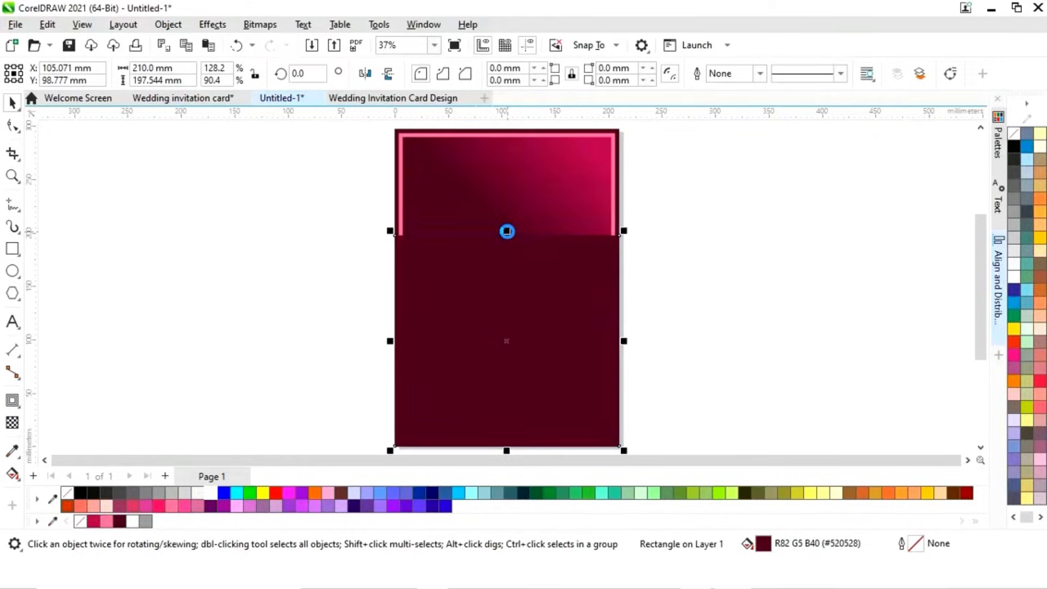
right_click(508, 271)
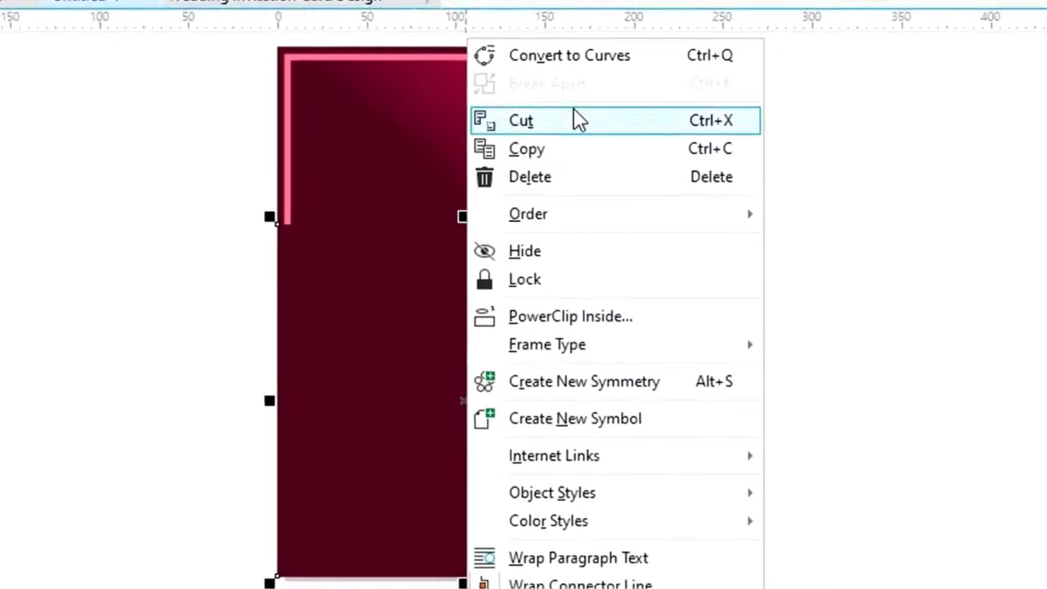
click(564, 45)
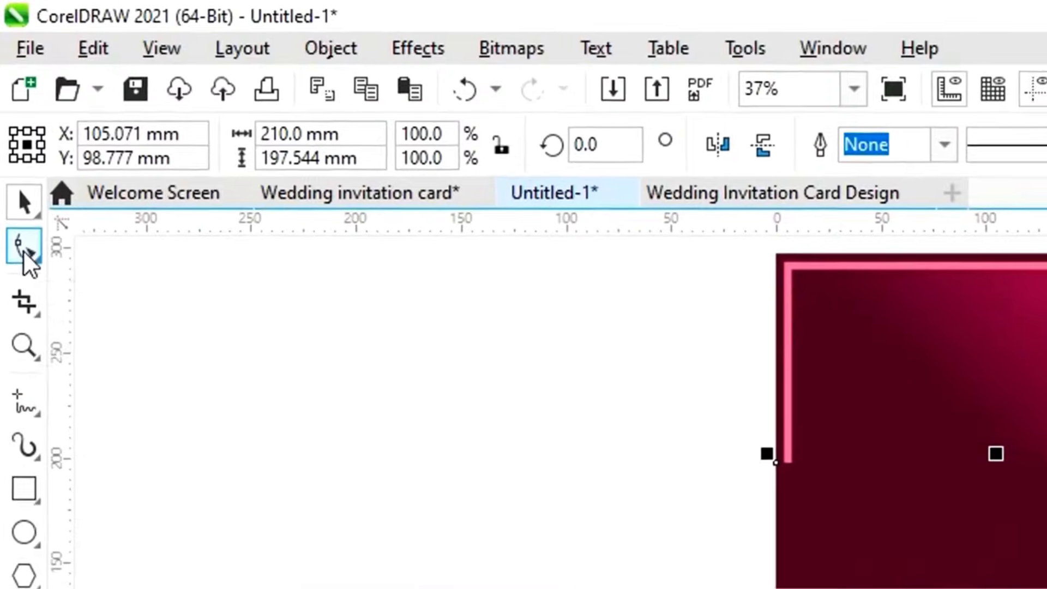
Slant the front maroon shape's top edge by raising its upper-left node near the card's top and lowering its upper-right node.
click(23, 252)
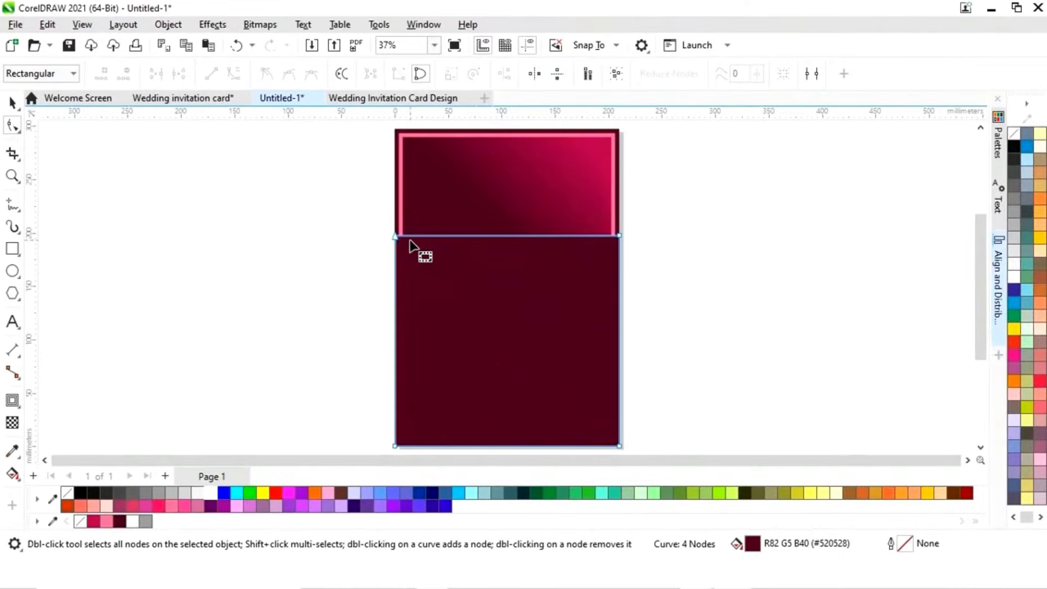
drag(396, 238, 395, 155)
drag(619, 236, 619, 277)
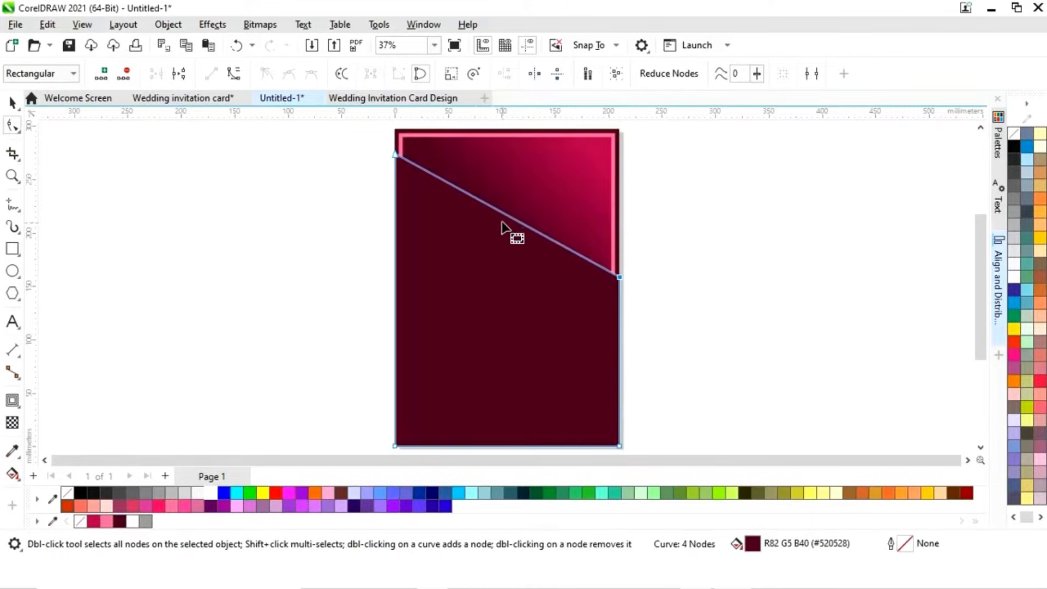
Convert the slanted top edge to a curve and bend it into a smooth S-shaped wave across the card.
click(507, 217)
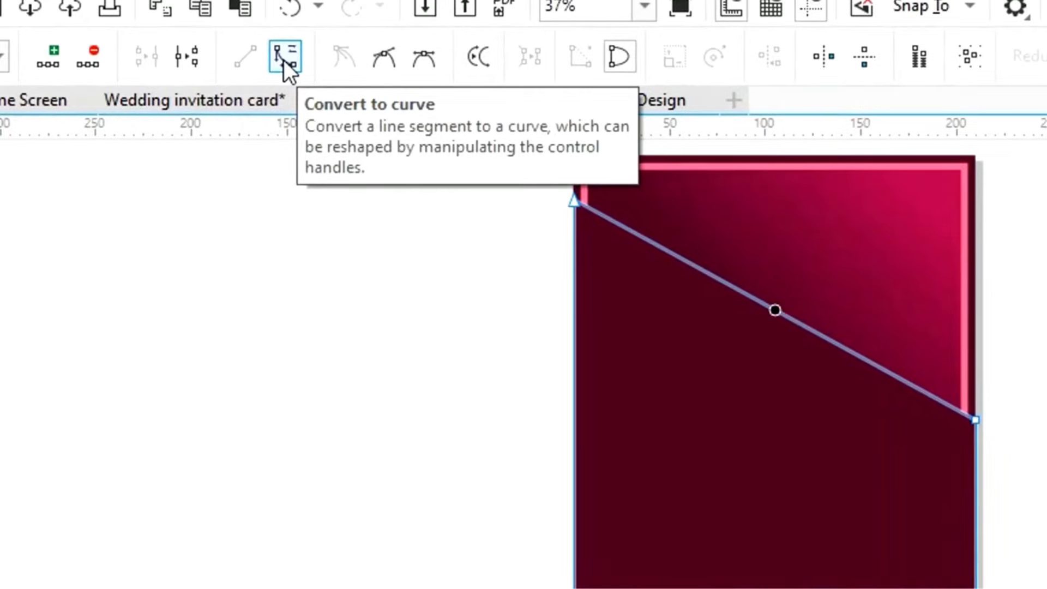
click(284, 57)
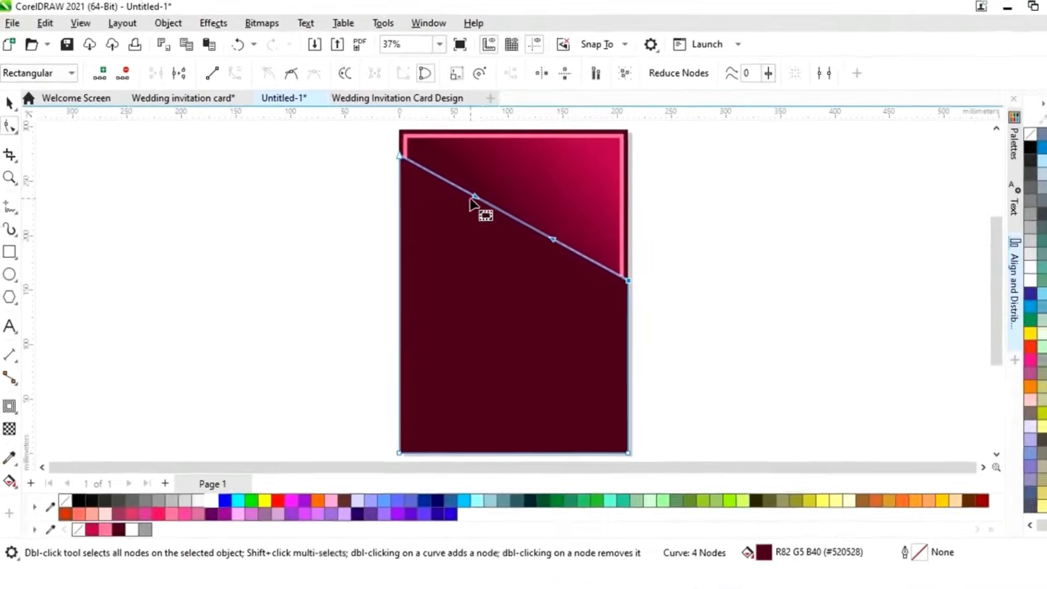
drag(470, 200, 404, 263)
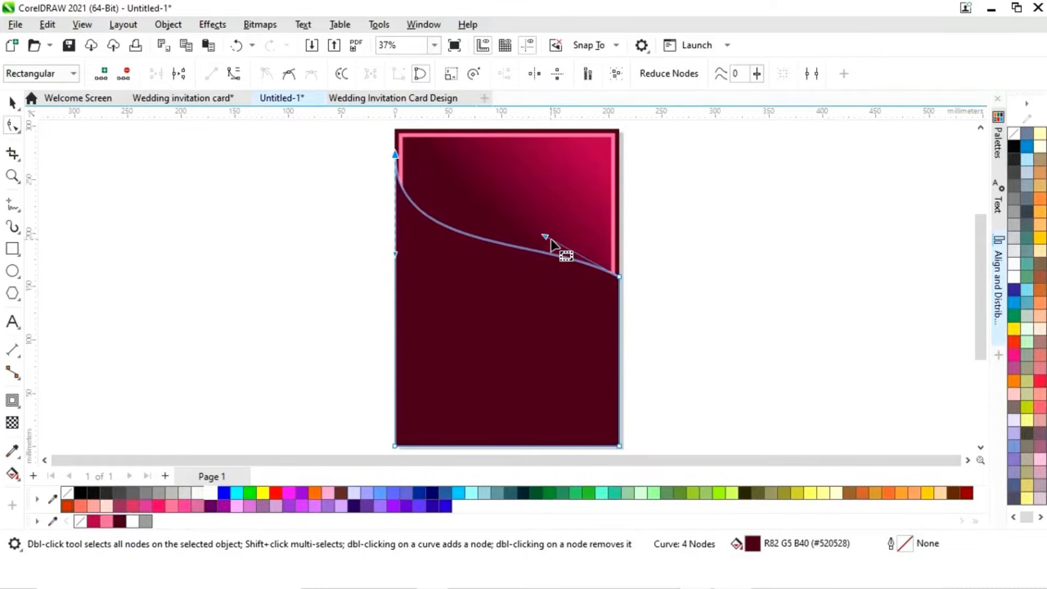
drag(545, 237, 621, 205)
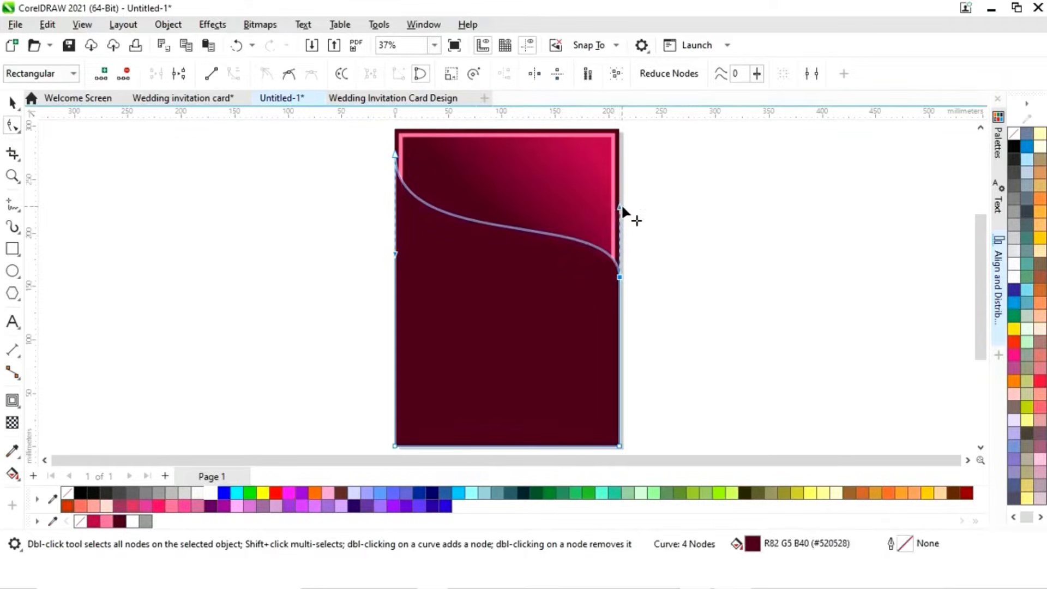
click(12, 102)
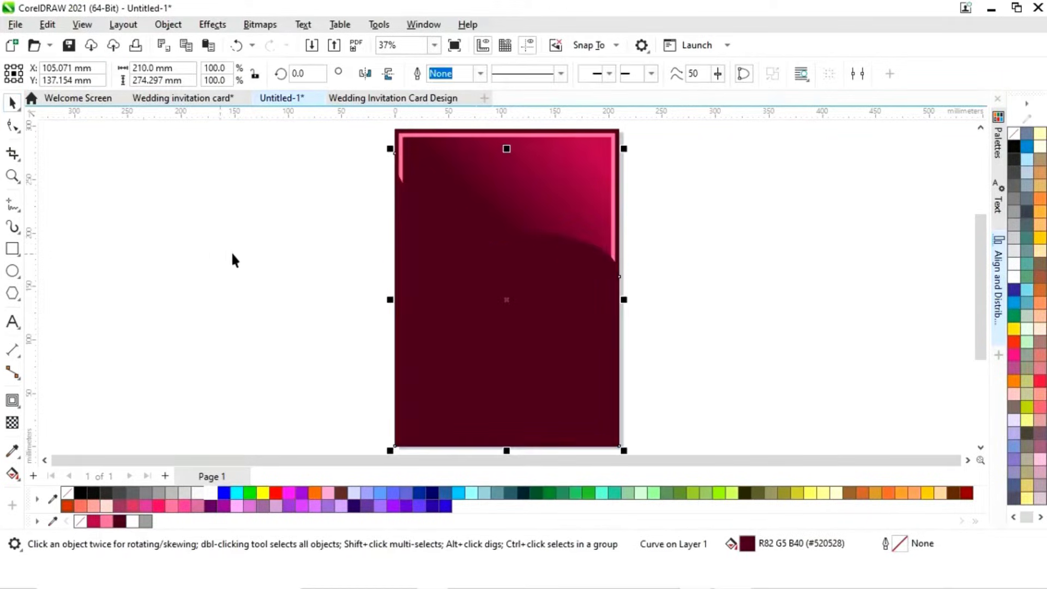
click(271, 294)
Apply an elliptical fountain fill to the wavy shape, centered horizontally in its lower half and spanning nearly the card's full width.
click(529, 363)
click(12, 475)
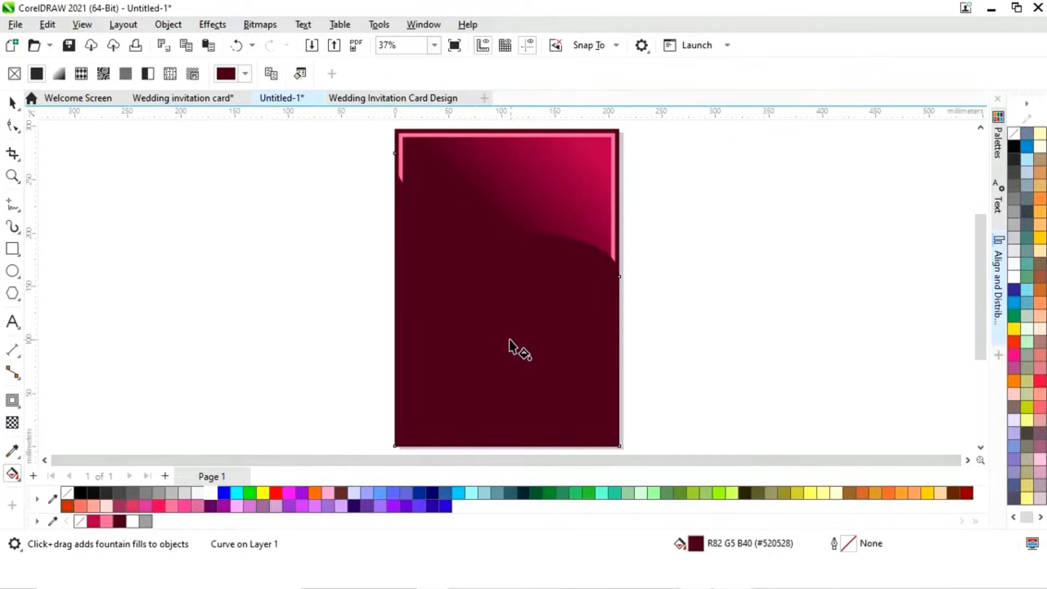
drag(496, 337, 579, 336)
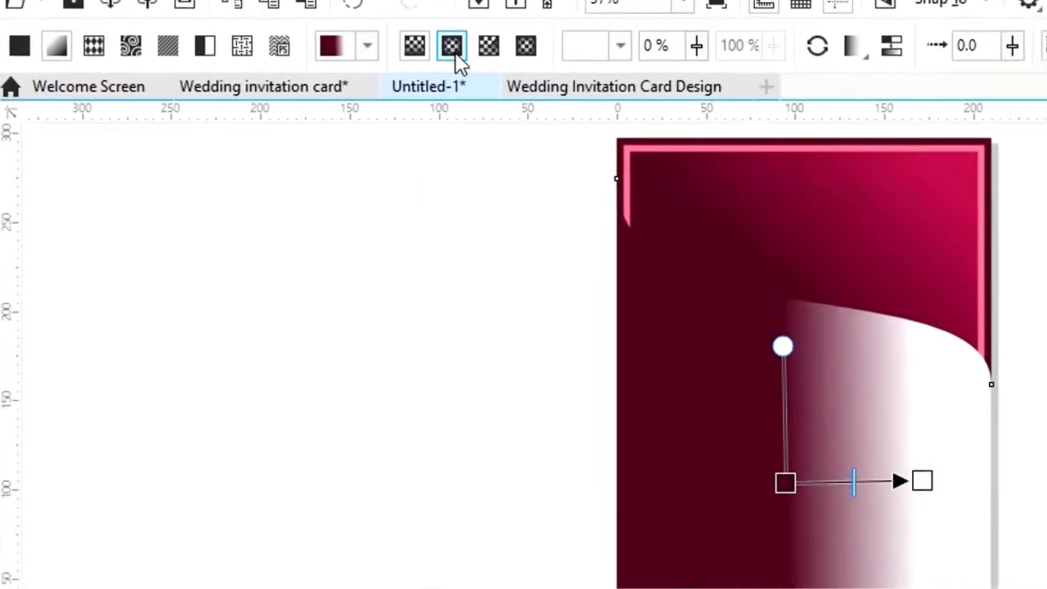
click(465, 43)
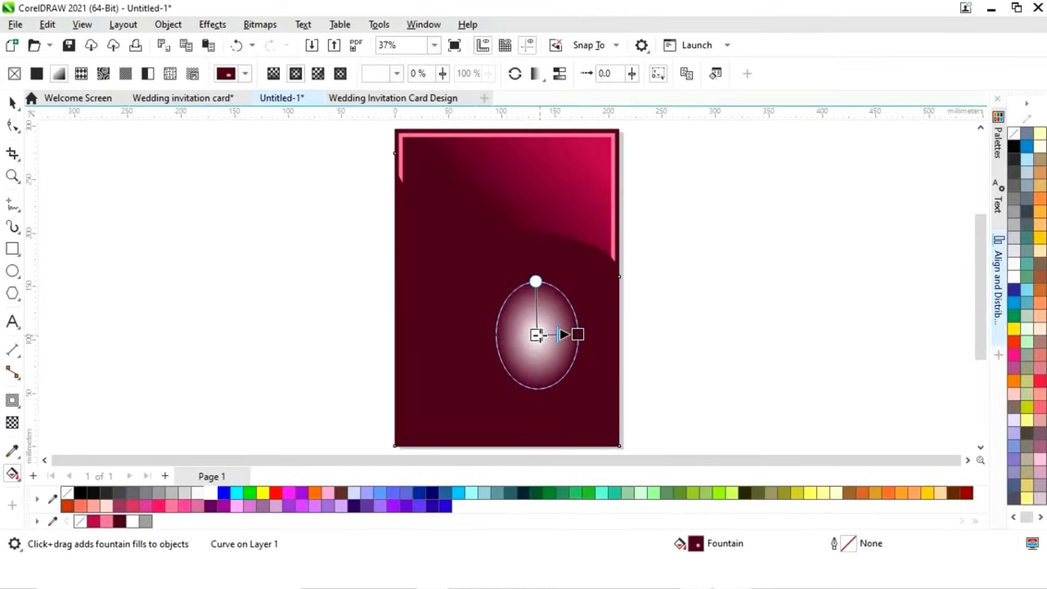
drag(536, 334, 503, 334)
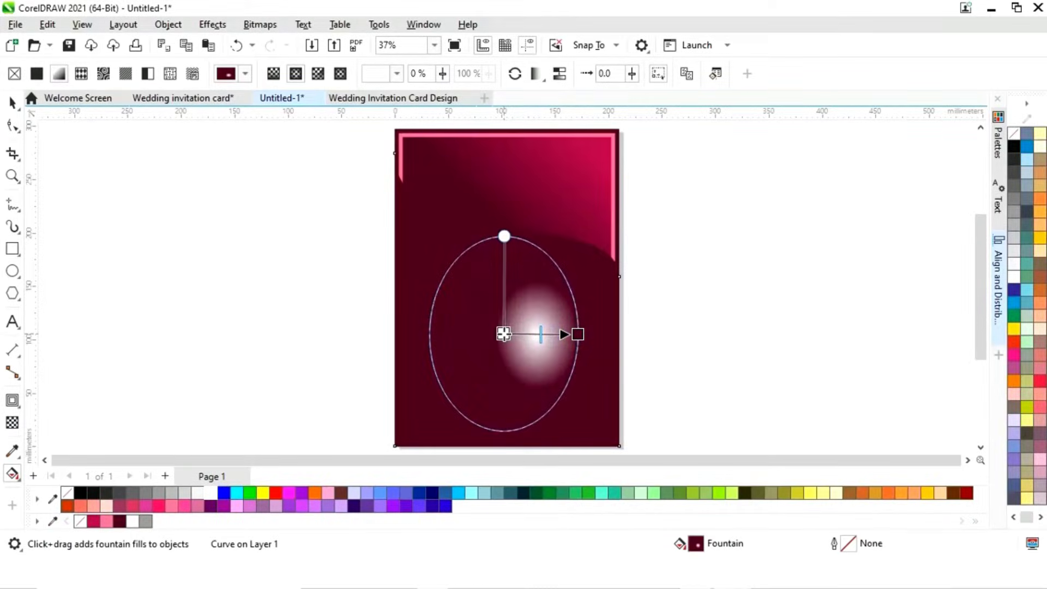
drag(578, 334, 614, 334)
drag(505, 188, 501, 225)
drag(507, 225, 505, 226)
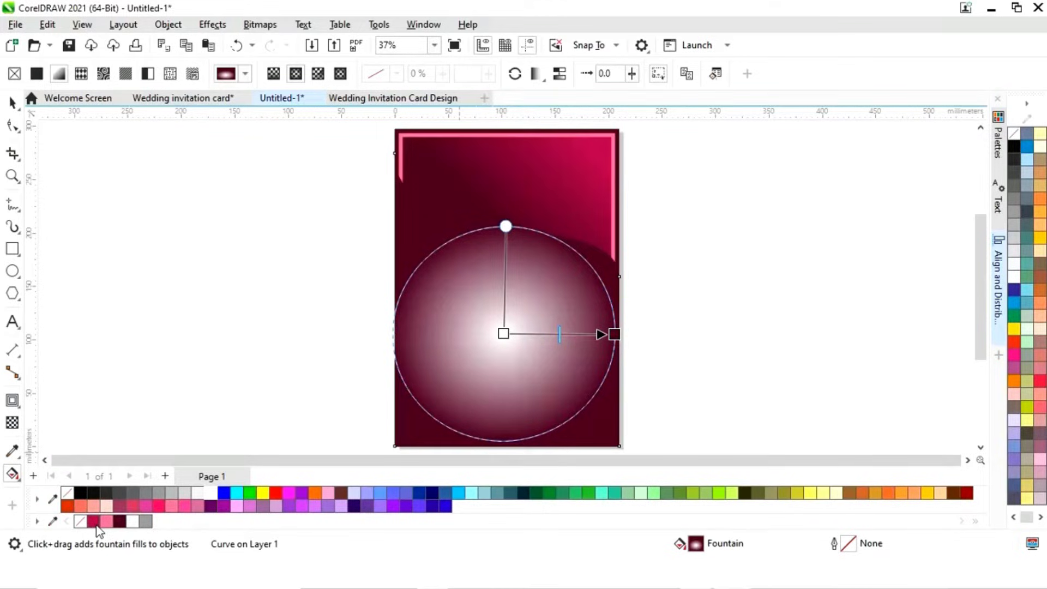
Color the wavy shape's elliptical fill crimson at the edge and pink at the center, and reduce the ellipse's height slightly.
drag(93, 522, 615, 333)
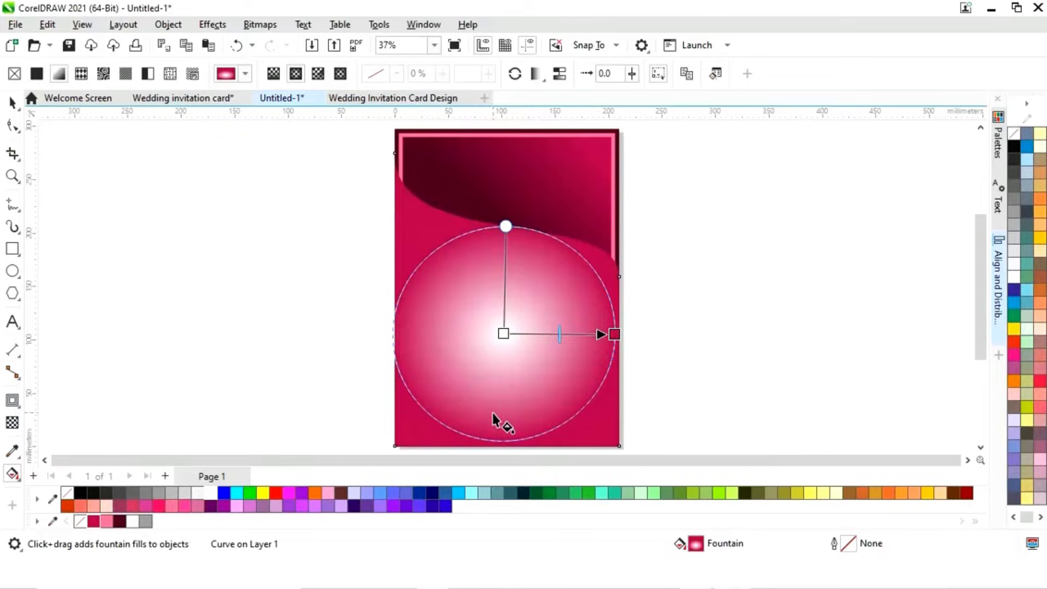
drag(416, 408, 503, 333)
drag(506, 226, 506, 238)
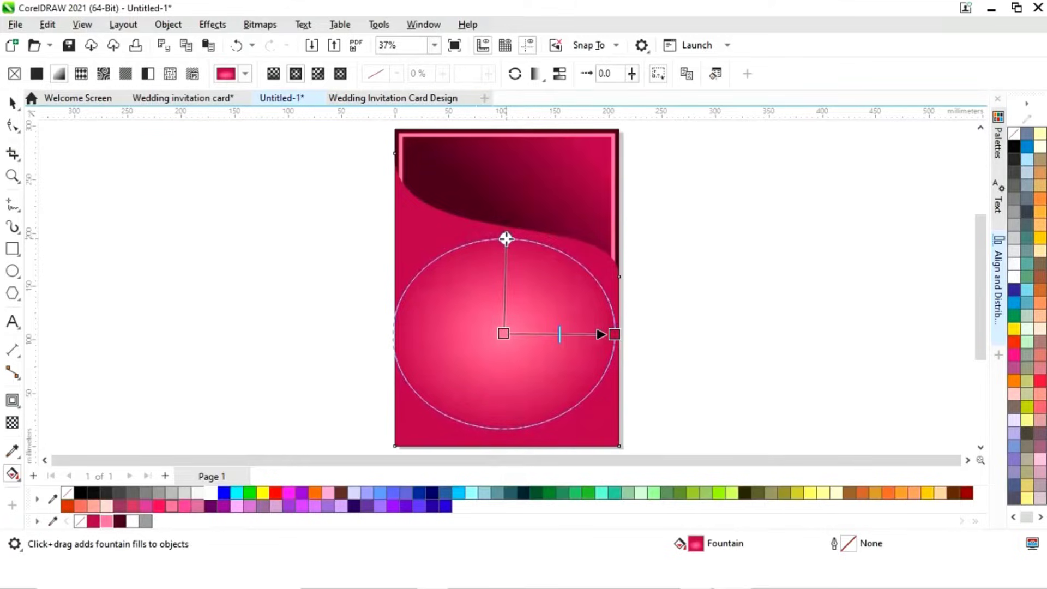
click(13, 103)
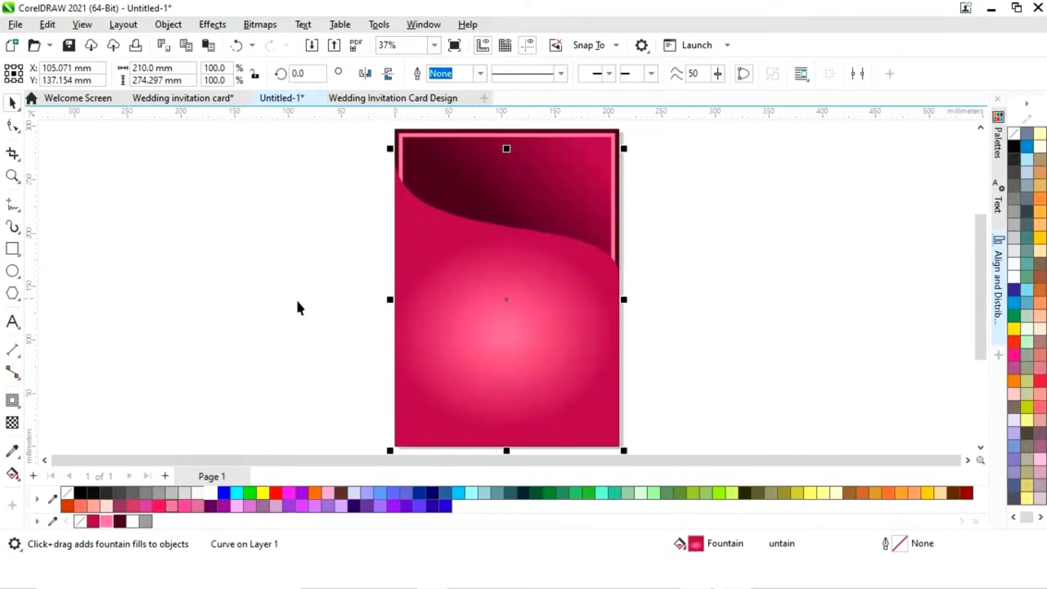
click(273, 304)
click(550, 277)
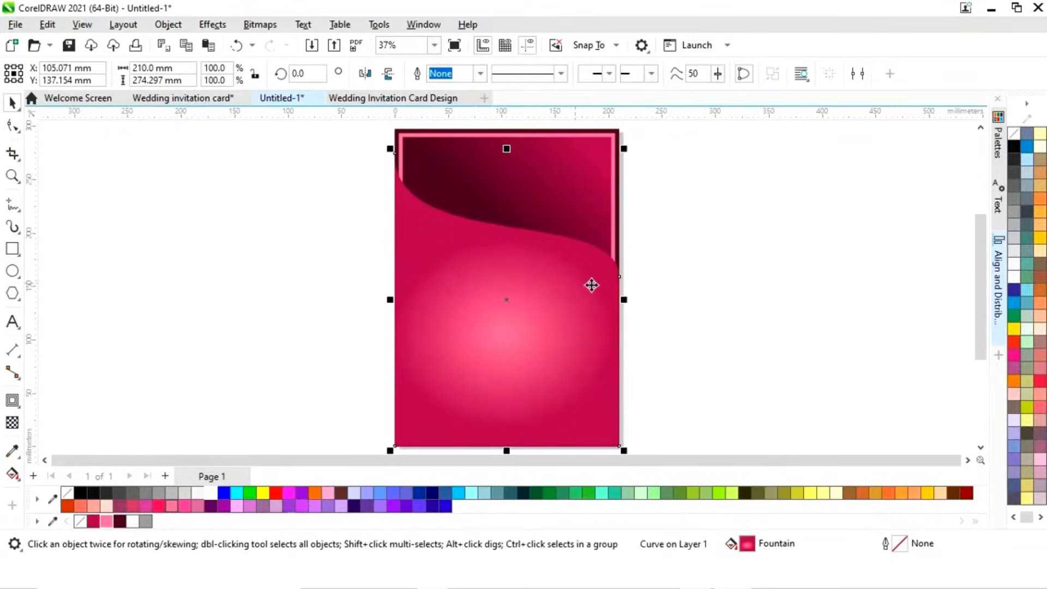
click(670, 287)
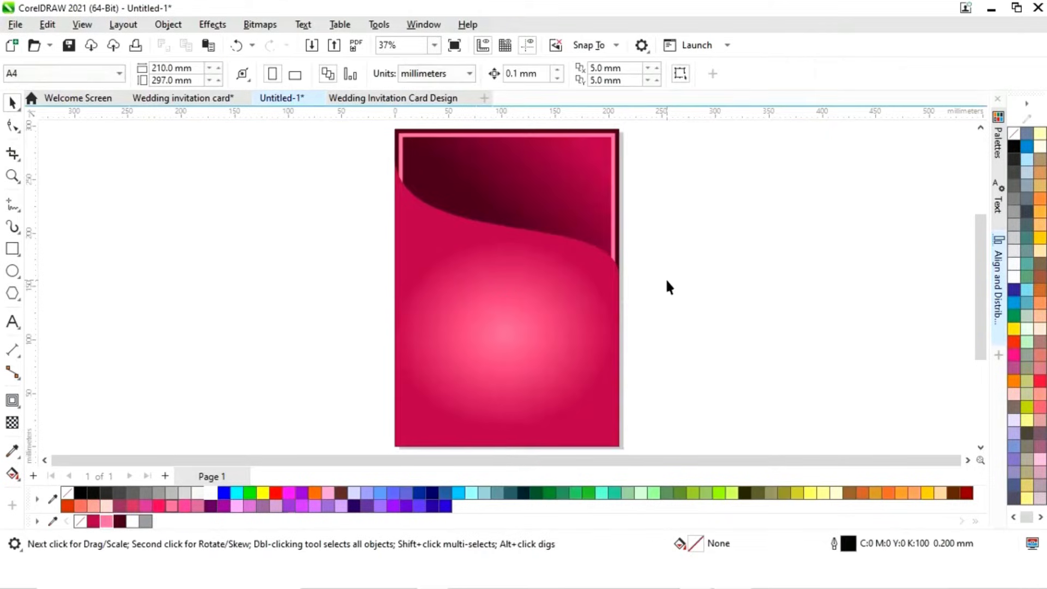
Move the mandala, Ganesha symbol, invitation text and floral corner together so they sit just beside the card's left edge.
drag(694, 465, 498, 465)
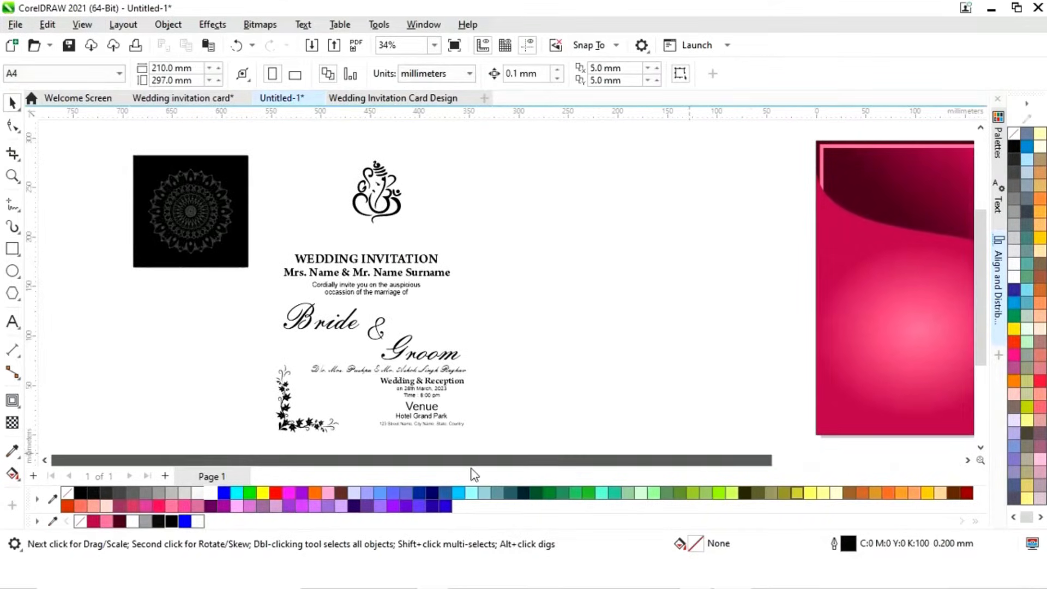
drag(90, 147, 493, 420)
drag(431, 340, 740, 343)
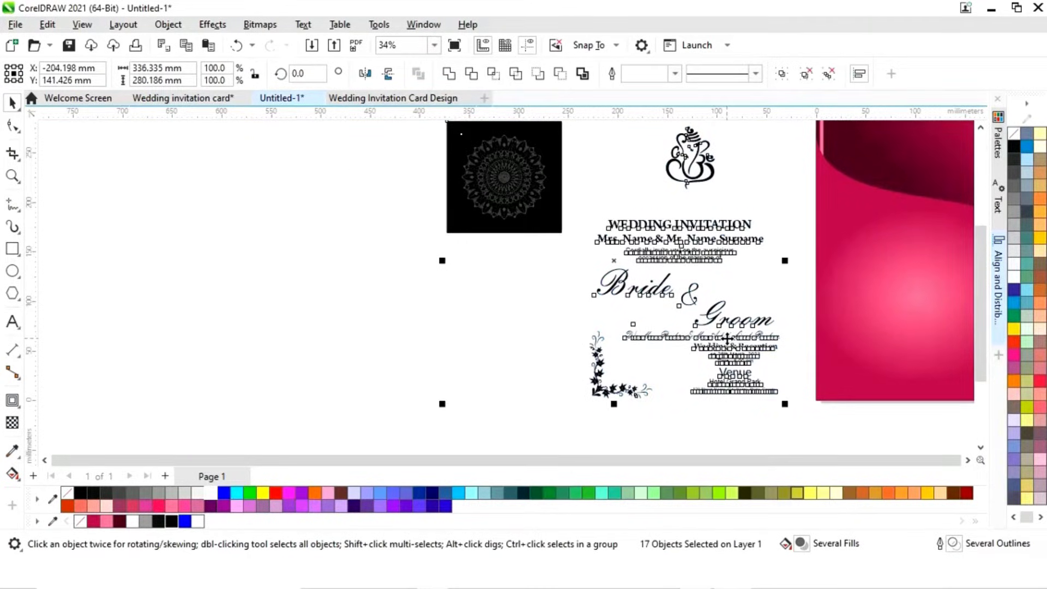
key(F4)
click(884, 316)
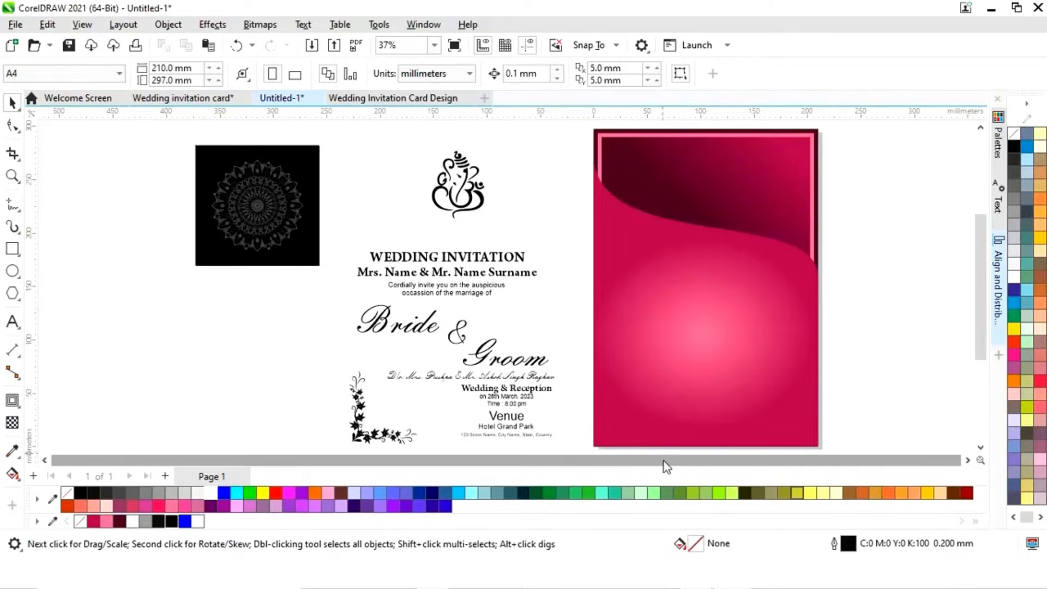
Place the mandala bitmap over the wave on the card's left side and enlarge it to about 134.7 mm wide.
click(266, 204)
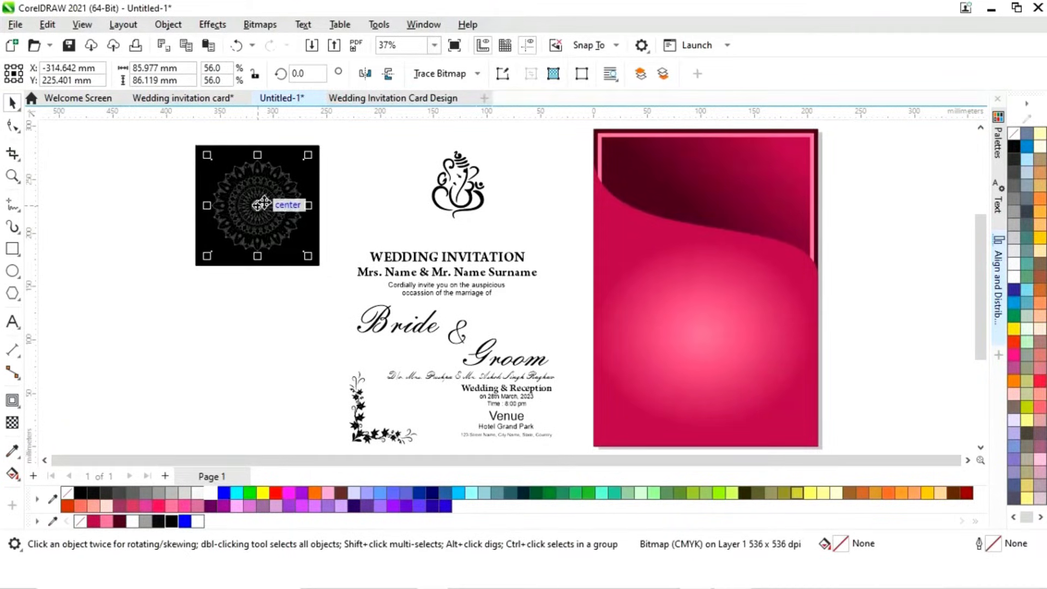
drag(257, 204, 636, 244)
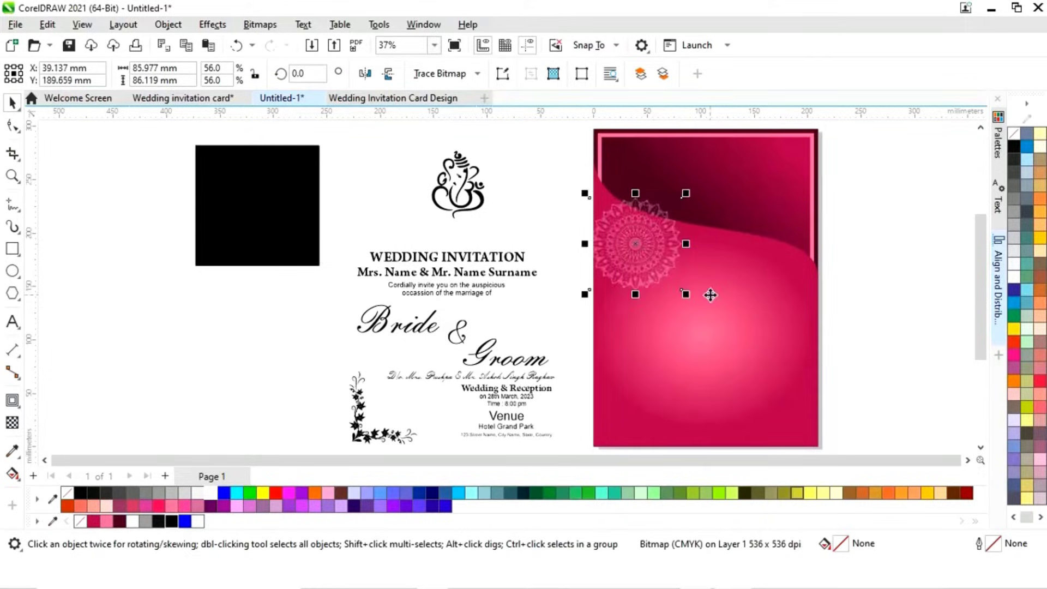
drag(687, 297, 789, 348)
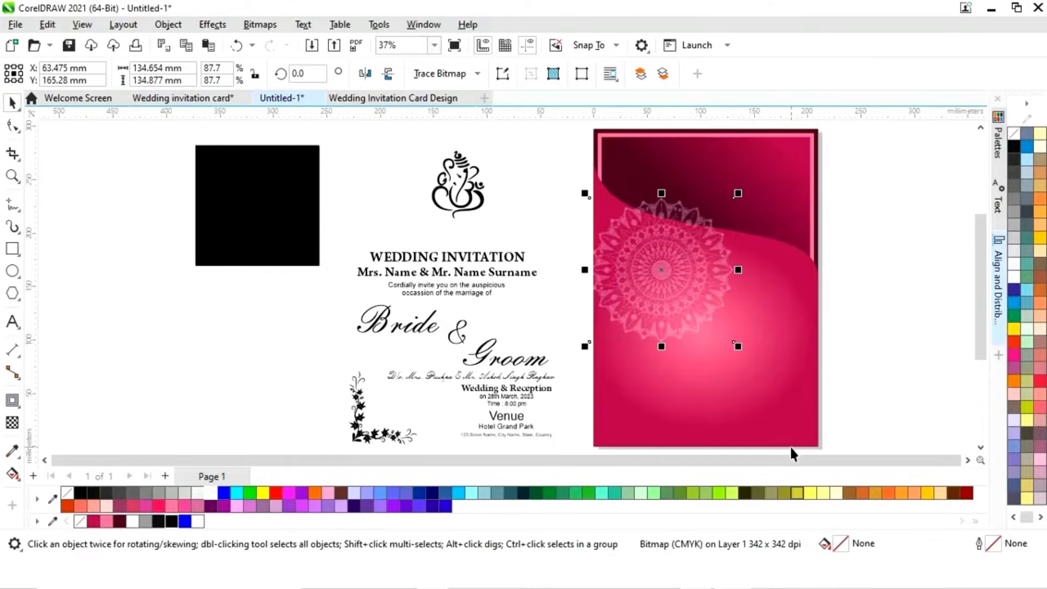
Move the mandala to the card's upper-left edge, centered near that edge, and enlarge it to about 155.6 mm wide.
click(968, 459)
drag(569, 273, 527, 237)
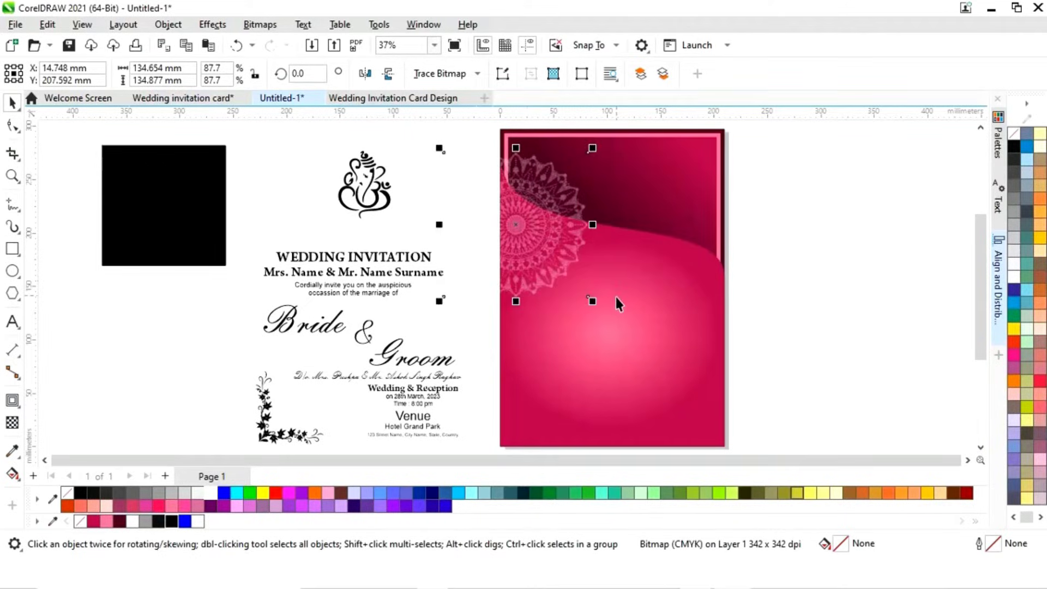
drag(593, 303, 605, 314)
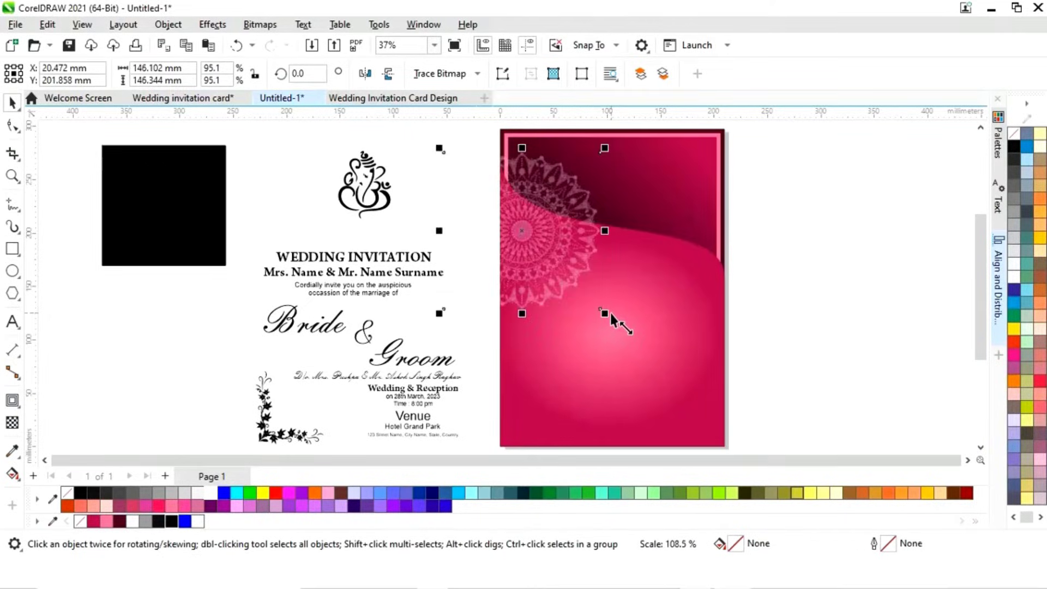
drag(554, 258, 553, 251)
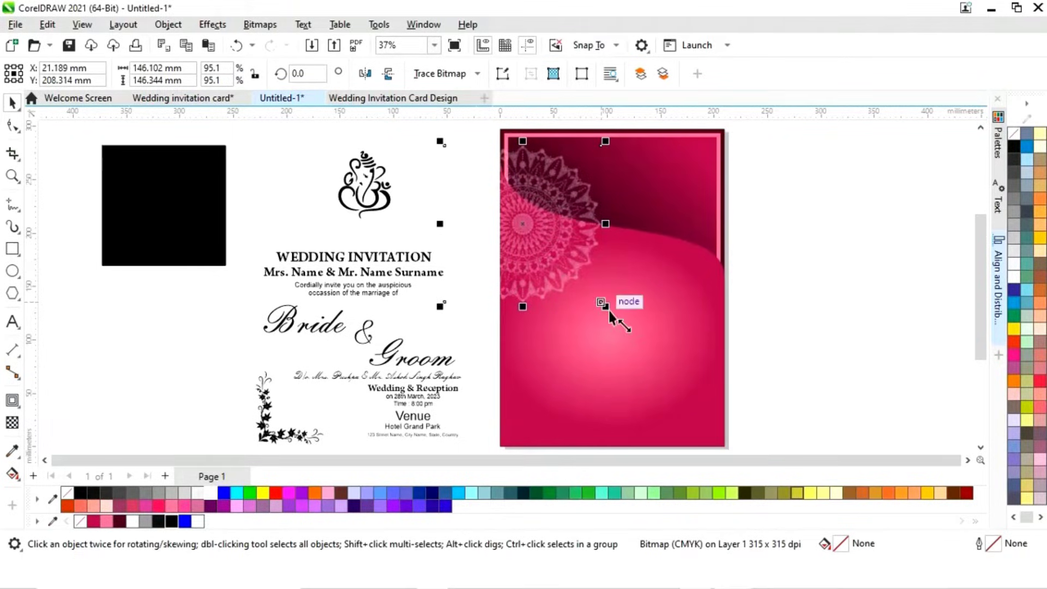
drag(609, 309, 616, 319)
drag(552, 263, 539, 253)
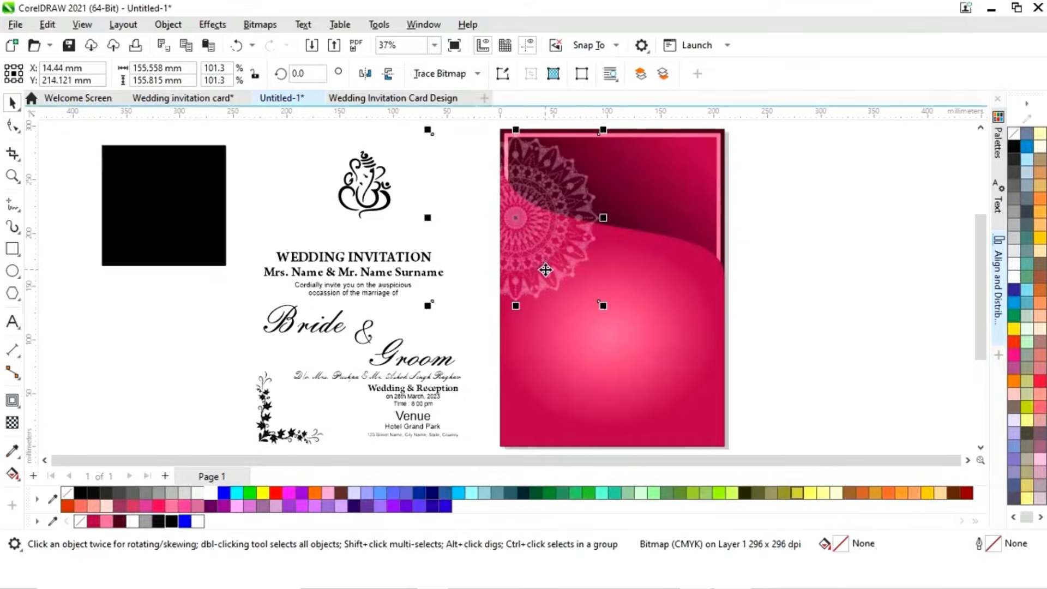
PowerClip the mandala inside the wavy shape and delete the black square beside the card.
right_click(541, 269)
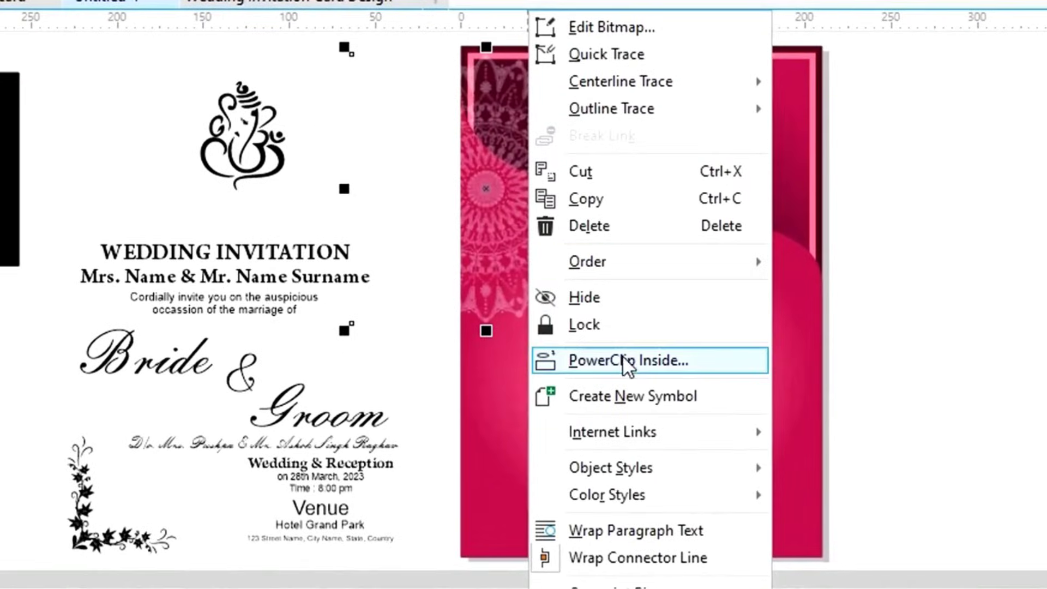
click(626, 366)
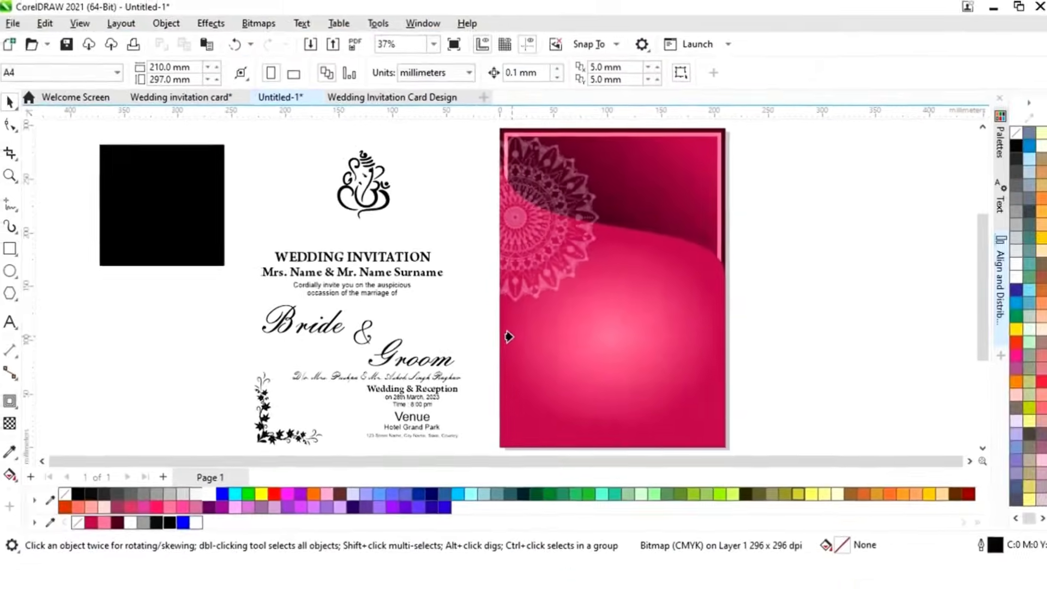
click(473, 376)
click(815, 272)
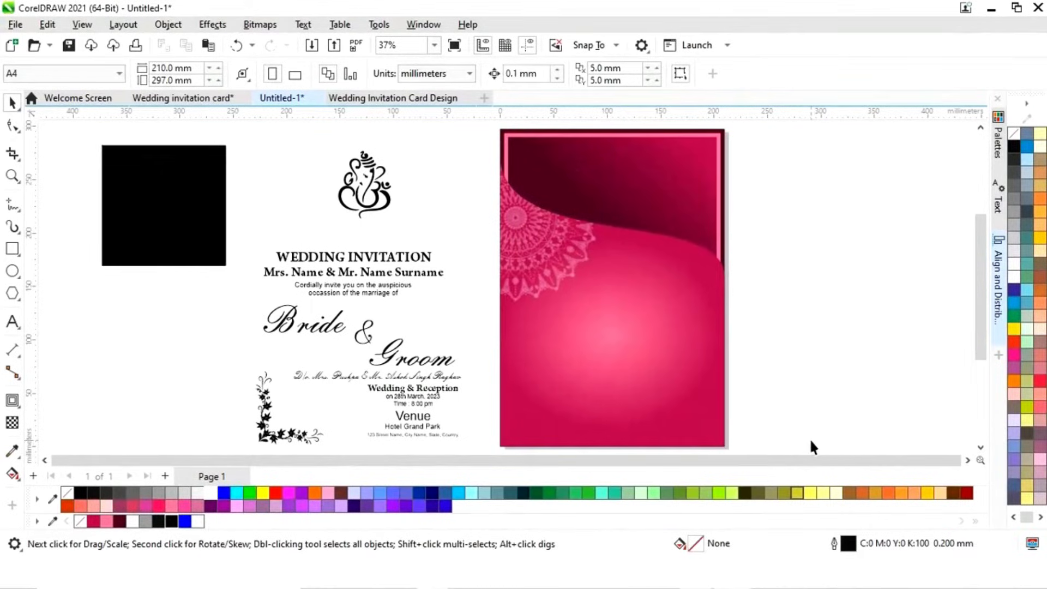
click(193, 216)
key(Delete)
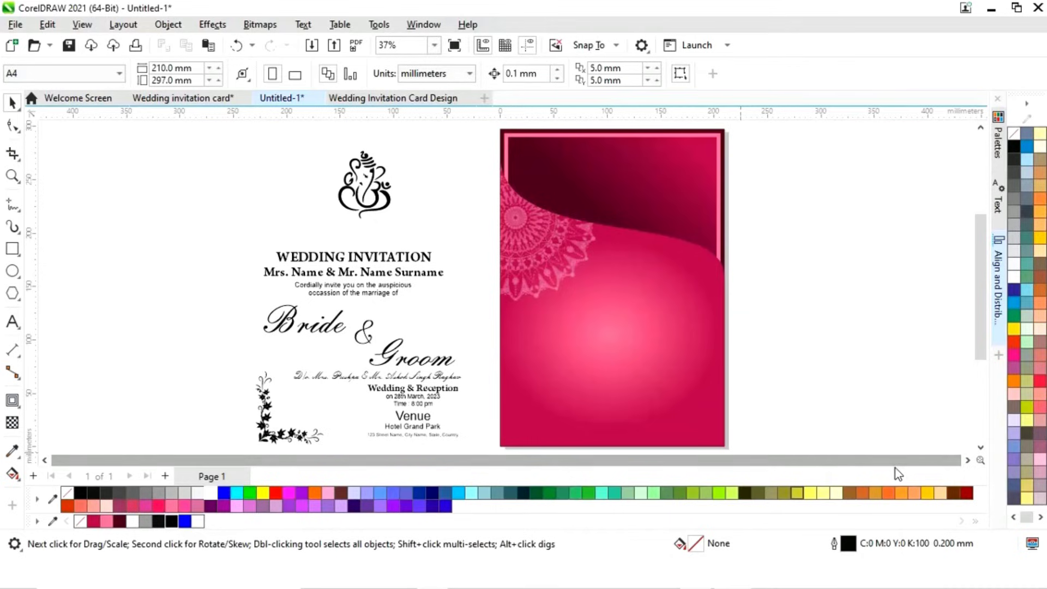
Place the Ganesha symbol in the card's upper-right dark area and enlarge it to about 57.7 mm wide.
click(967, 460)
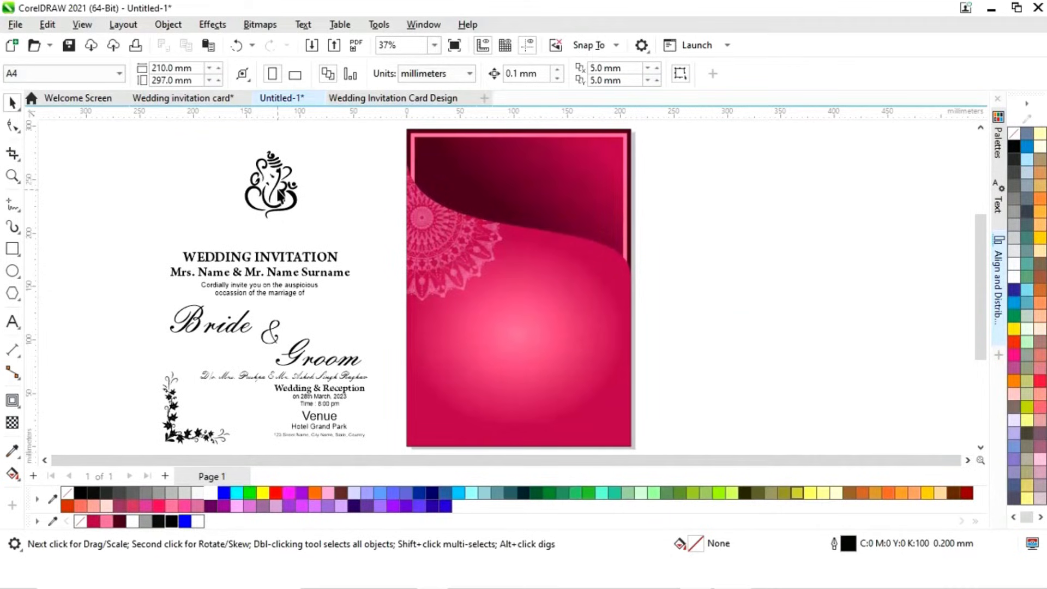
click(276, 194)
drag(273, 187, 581, 181)
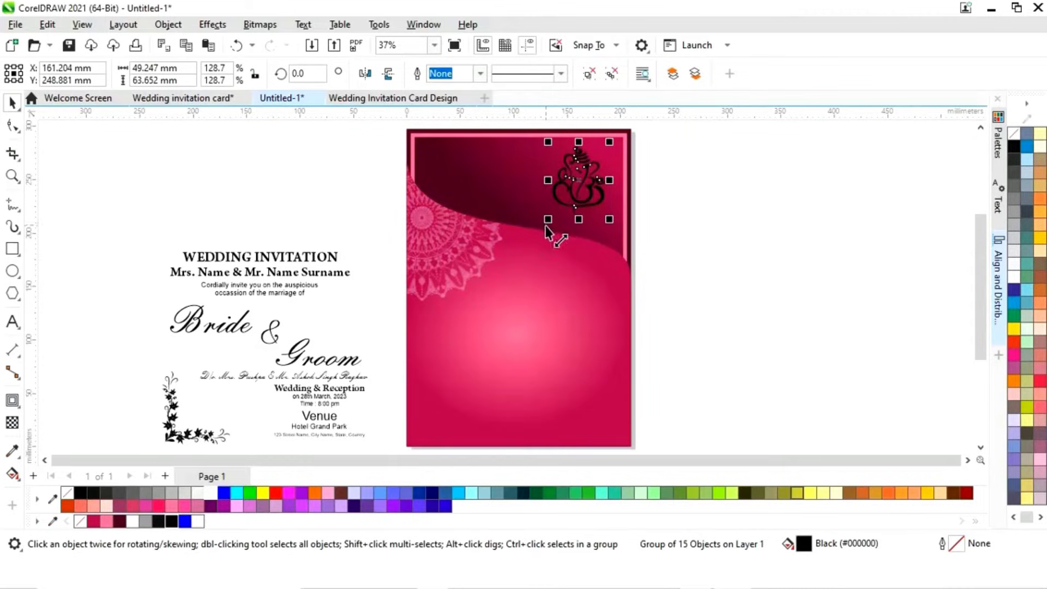
mouse_move(548, 221)
mouse_down()
mouse_move(540, 237)
mouse_move(557, 233)
mouse_up()
click(789, 236)
Apply a linear fountain fill to the Ganesha symbol, running vertically from its top to its base.
click(590, 210)
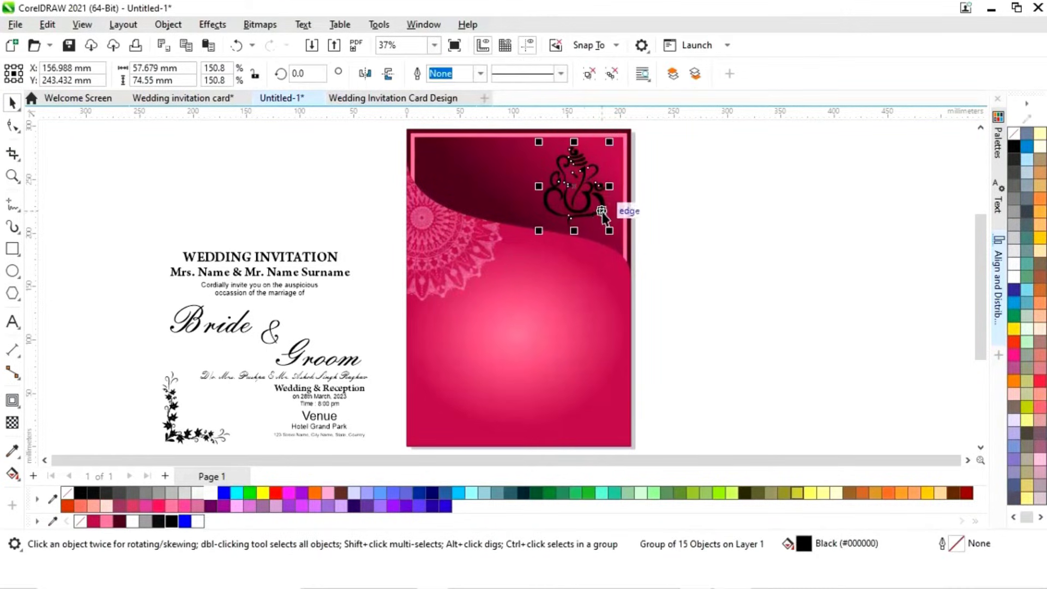
click(13, 475)
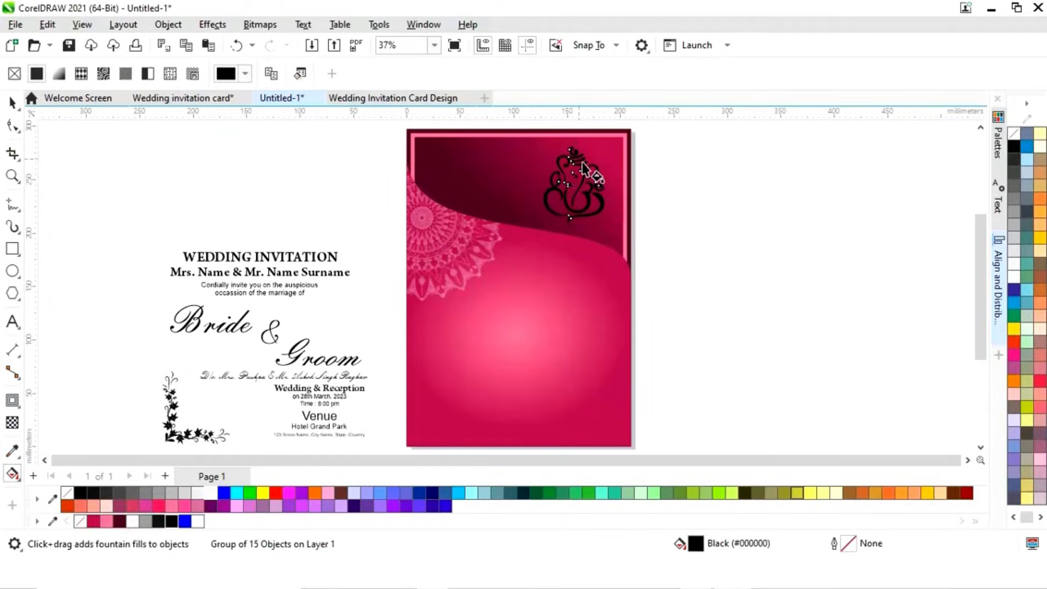
drag(572, 149, 570, 218)
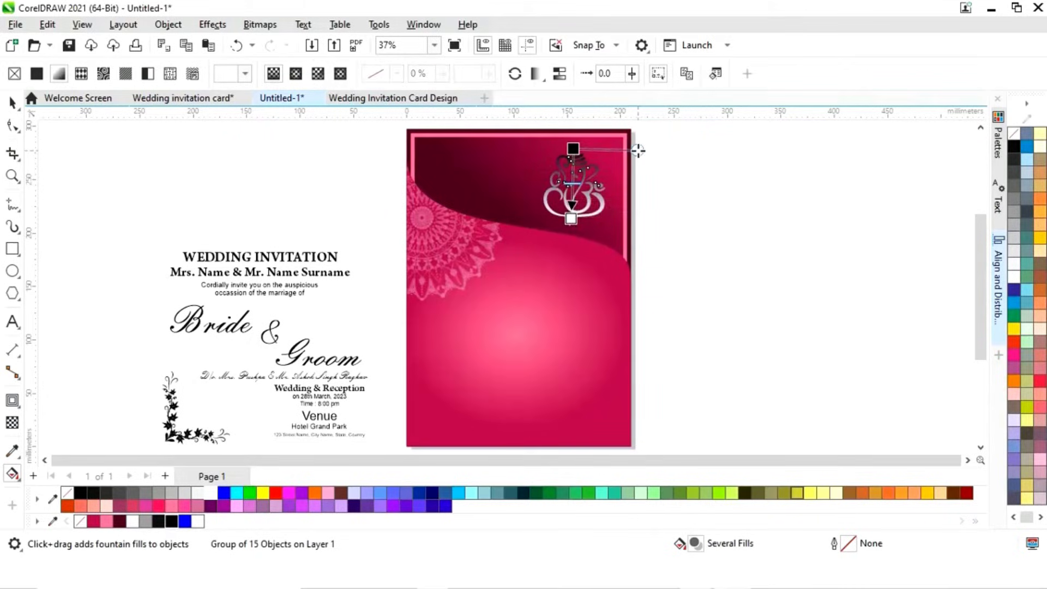
drag(642, 152, 637, 150)
Color the Ganesha symbol's fountain fill 40% Black at both ends, with an added white stop near the middle.
key(z)
drag(518, 130, 666, 265)
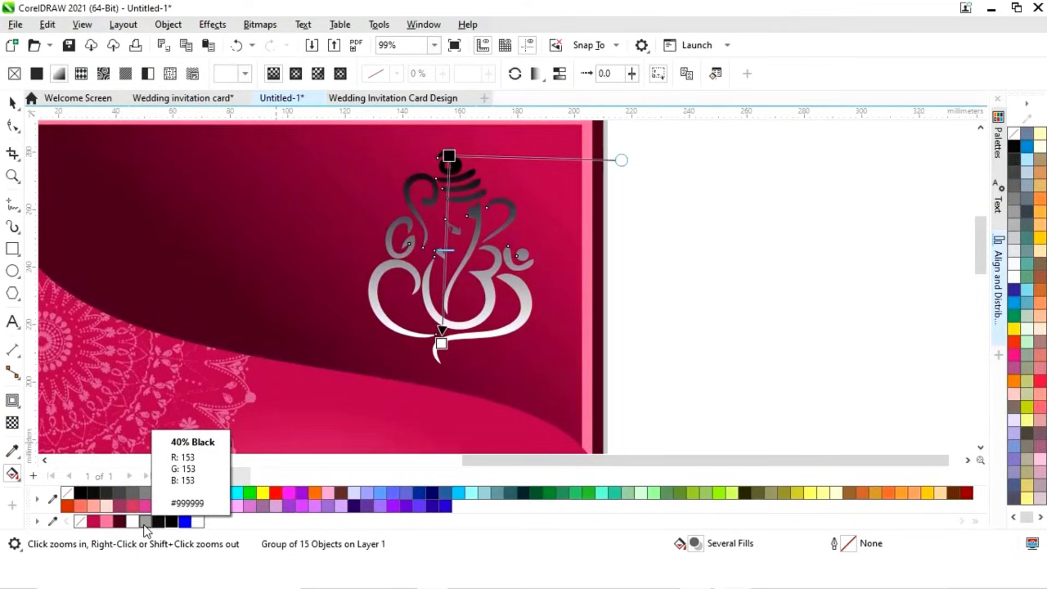
drag(146, 529, 305, 341)
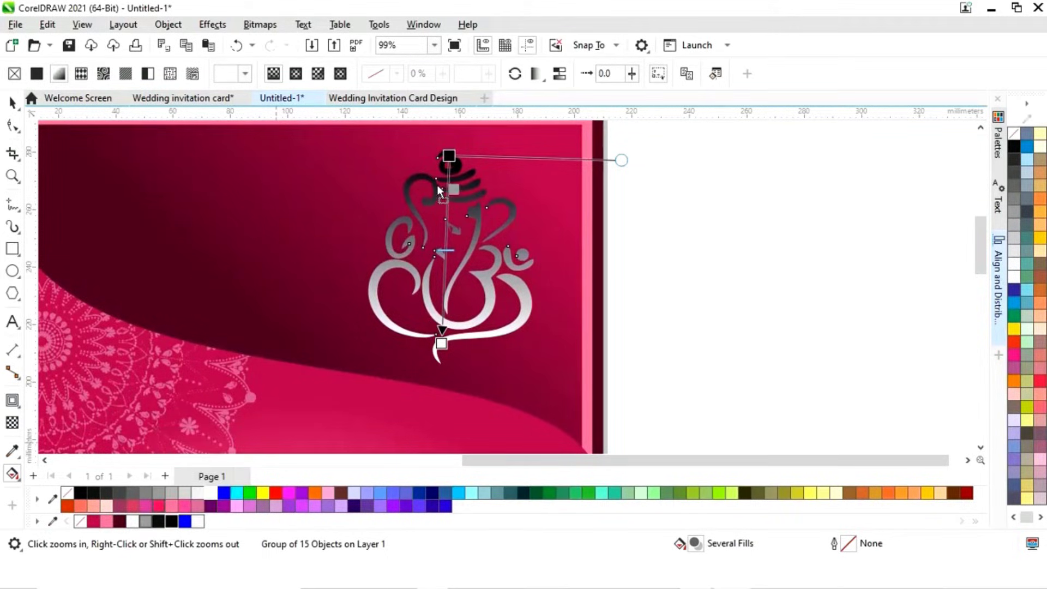
drag(449, 159, 449, 158)
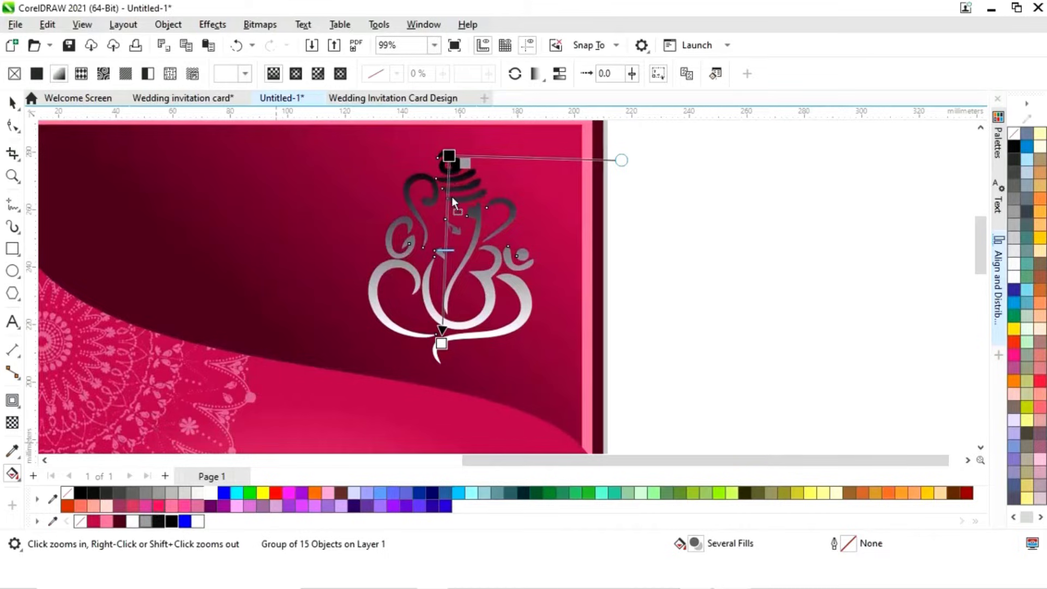
double_click(445, 239)
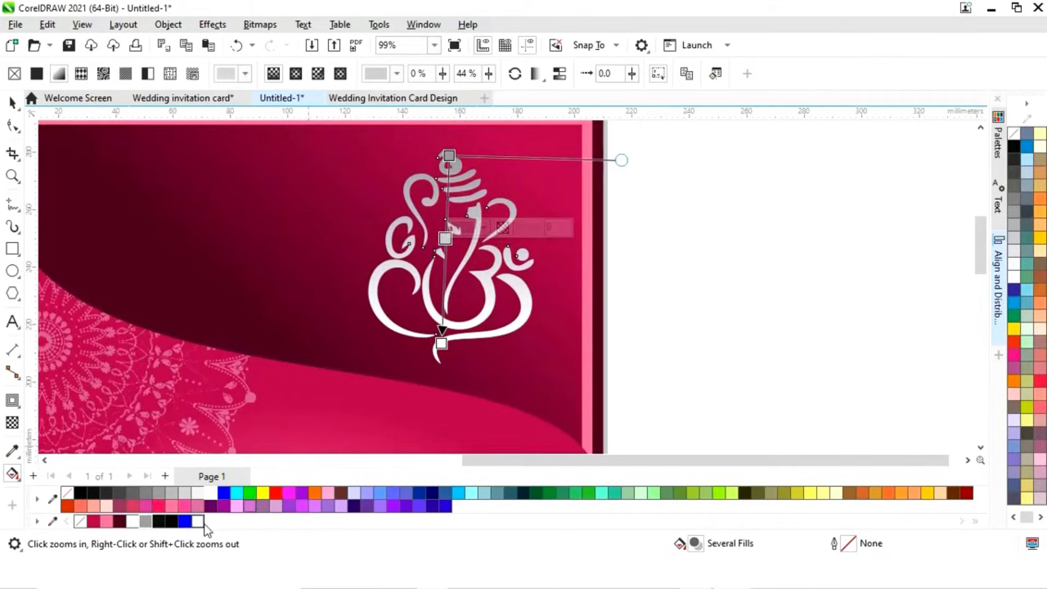
drag(200, 523, 446, 242)
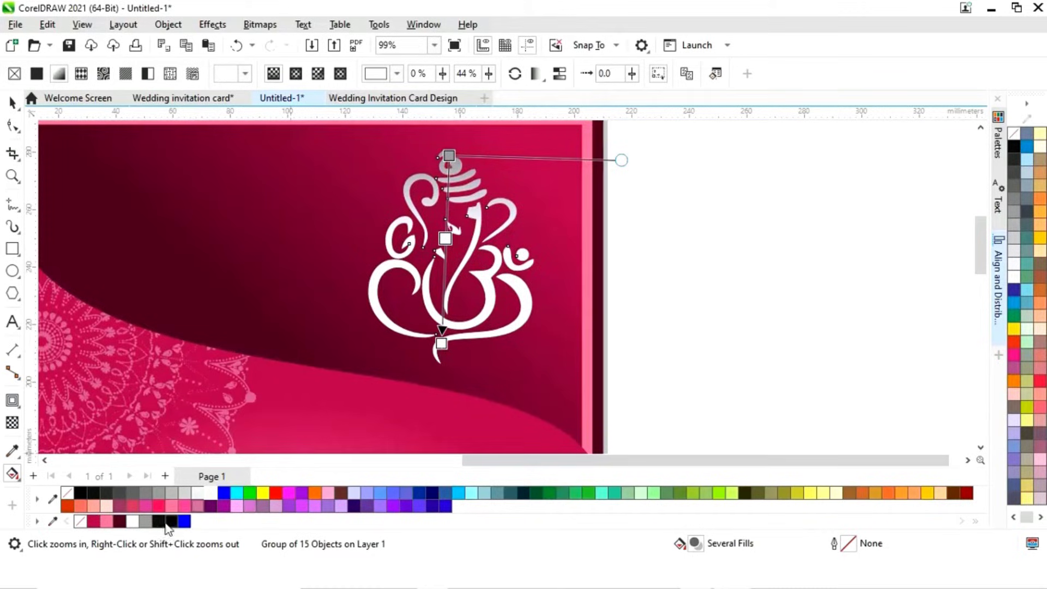
drag(146, 527, 444, 356)
Extend the fill's upper end above the Ganesha symbol, add a second light stop lower down, and move the upper white stop to 28%.
drag(448, 156, 451, 138)
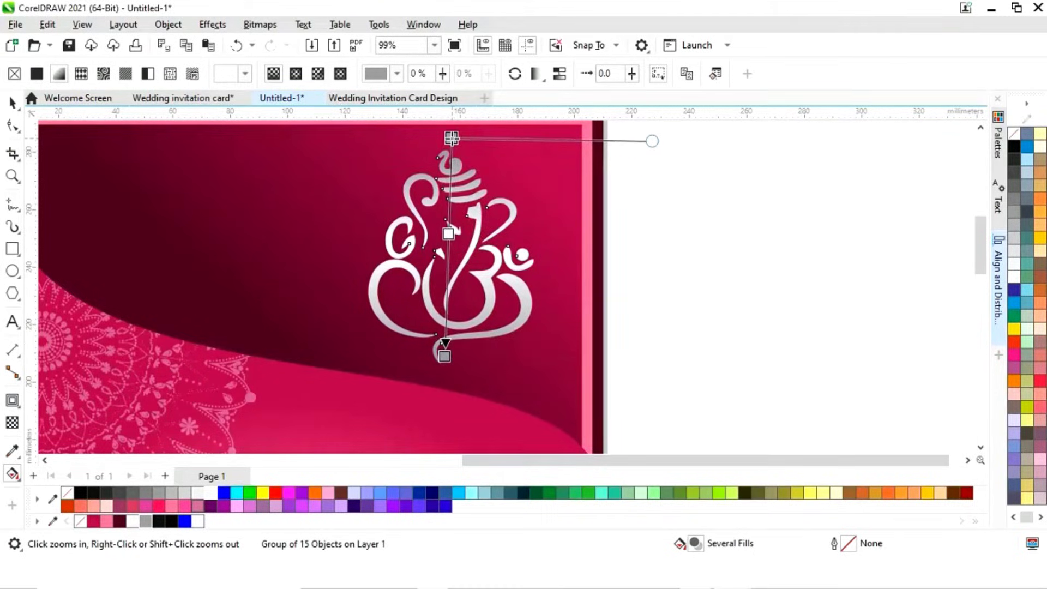
double_click(446, 279)
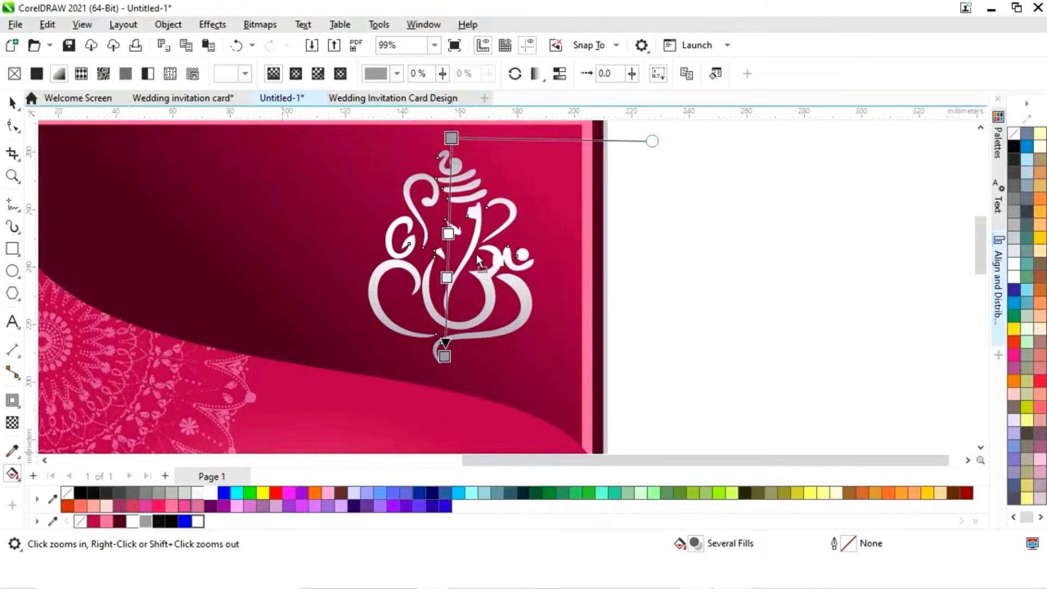
drag(446, 277, 446, 299)
drag(448, 233, 449, 199)
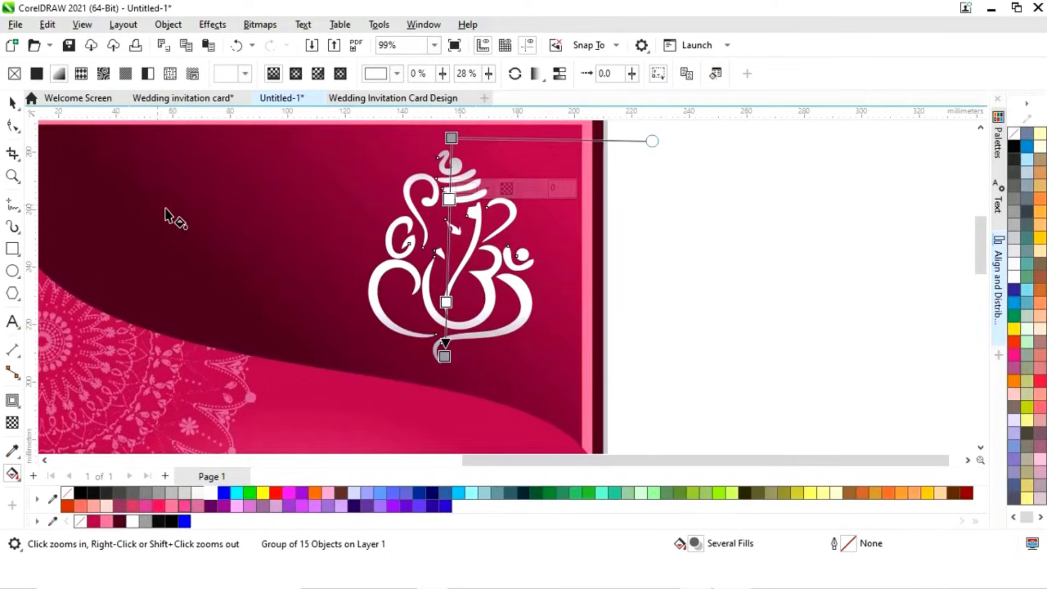
click(12, 103)
click(741, 254)
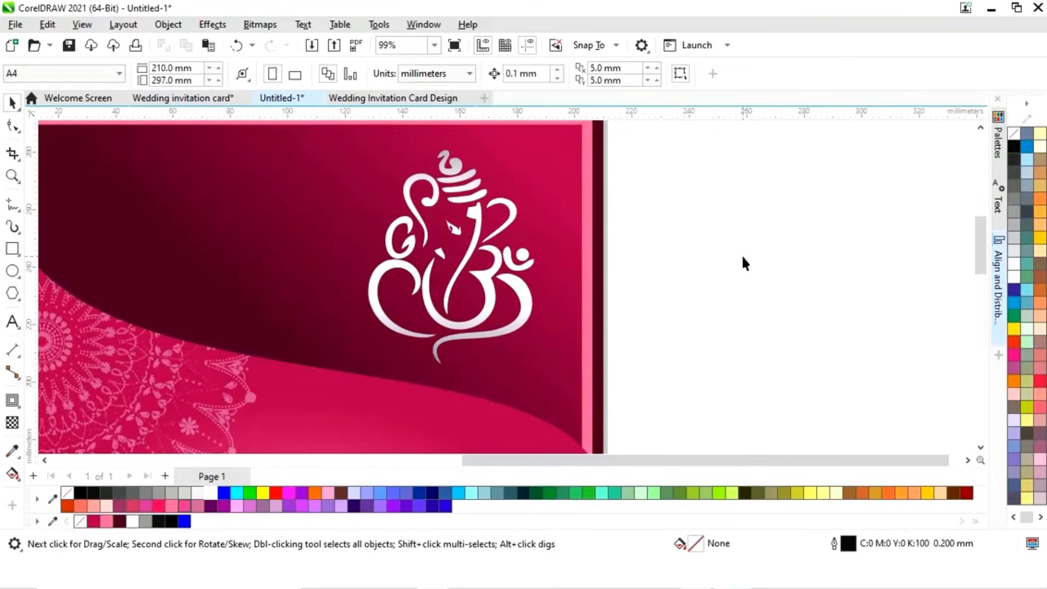
Move the Ganesha symbol to the middle of the card's dark upper area and center it horizontally on the frame.
scroll(771, 267, down, 3)
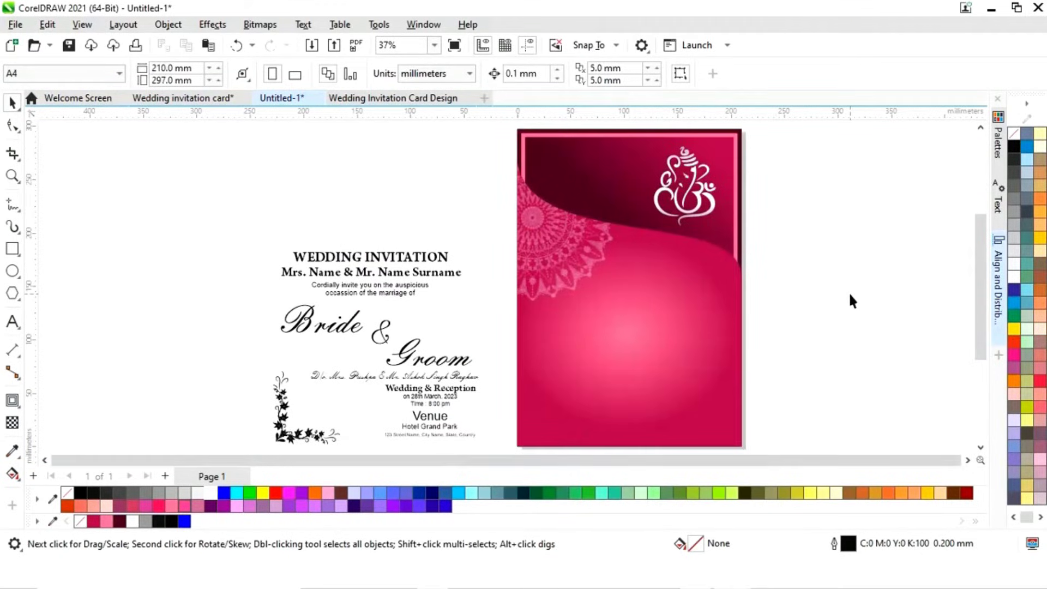
drag(788, 236, 647, 146)
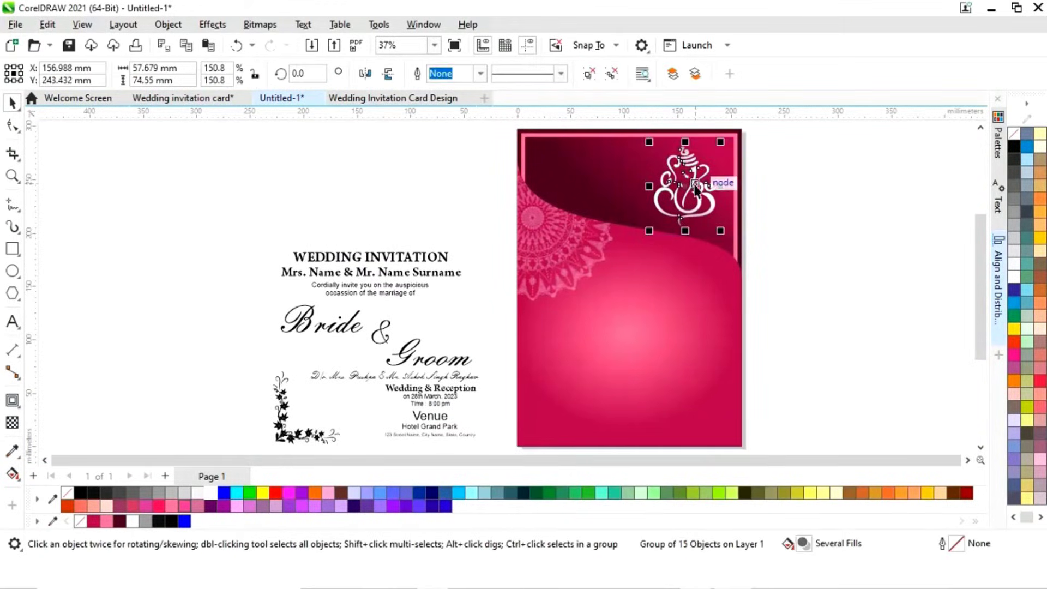
drag(690, 186, 639, 175)
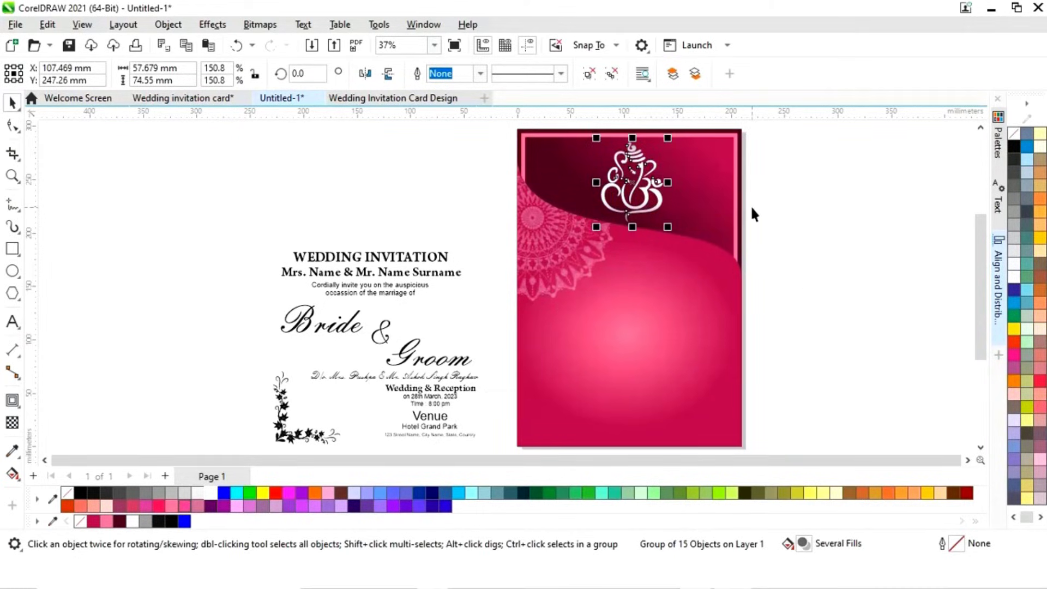
shift+click(715, 186)
key(c)
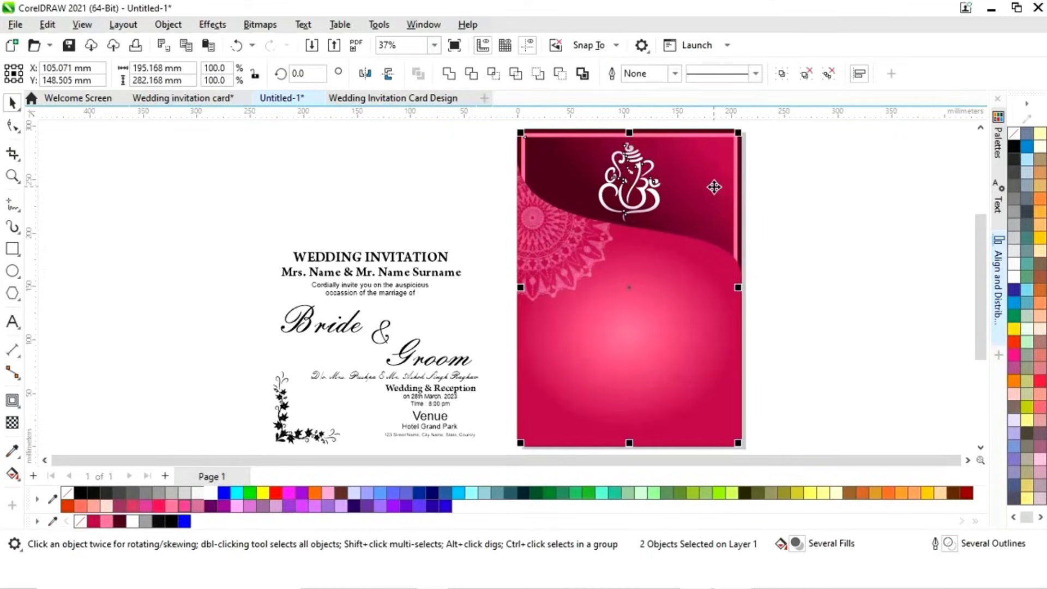
click(814, 225)
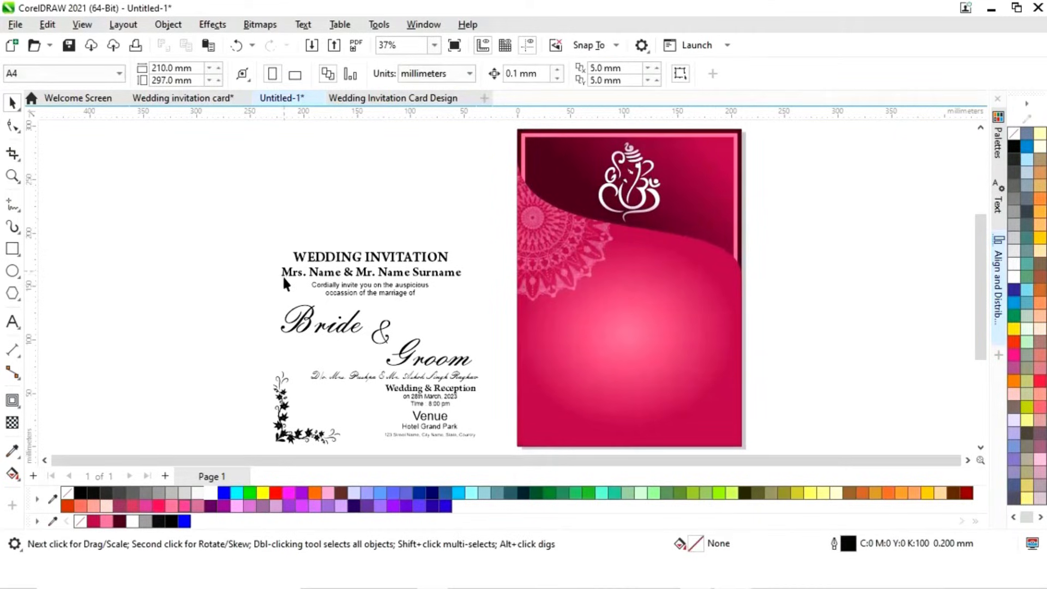
Copy only the fill from the Ganesha symbol to all the invitation text and the floral corner.
drag(462, 303, 474, 308)
drag(488, 395, 502, 413)
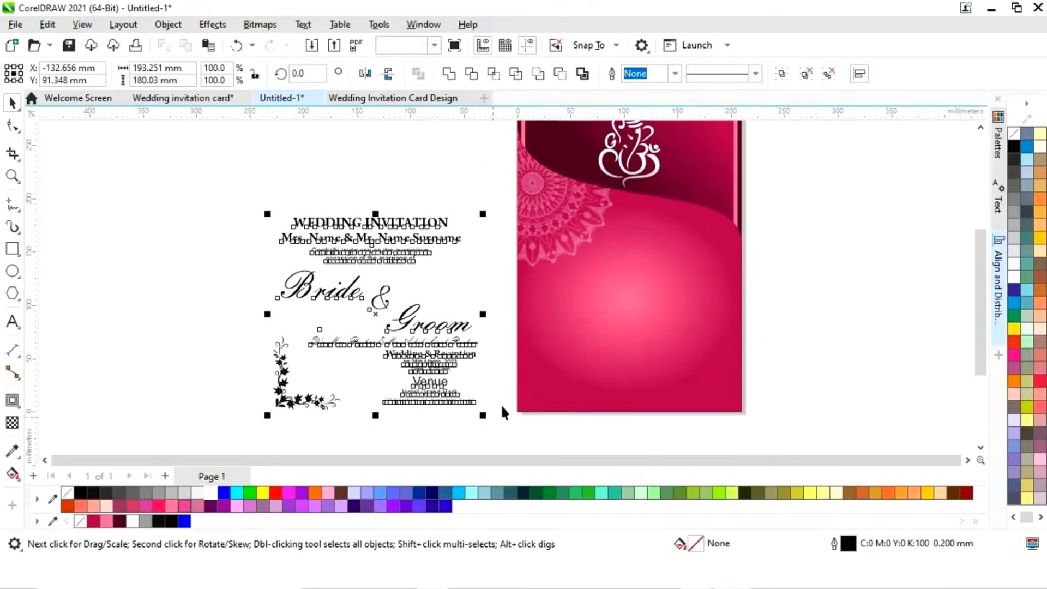
drag(980, 292, 978, 283)
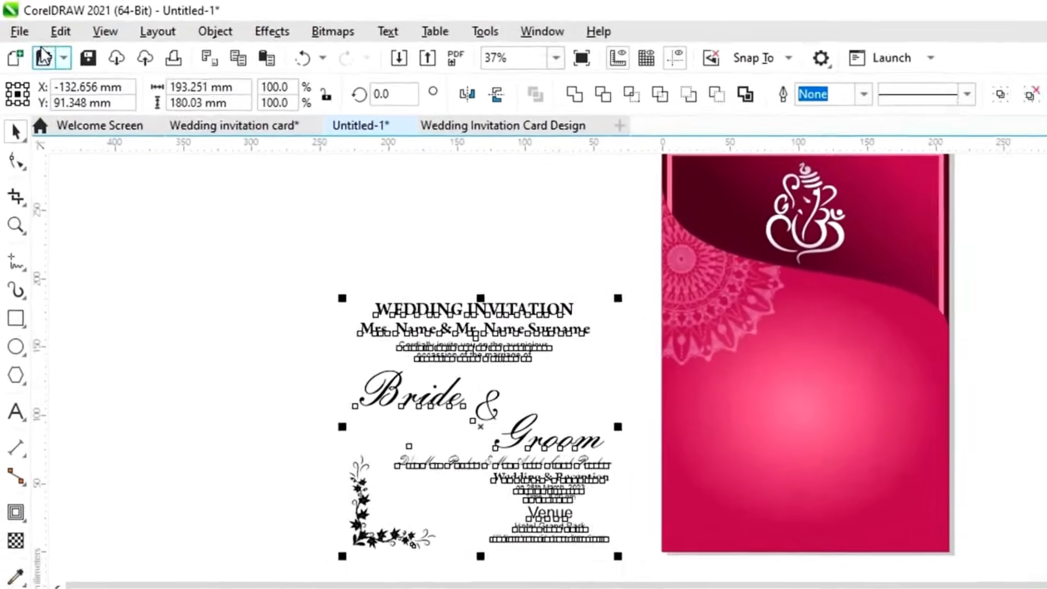
click(47, 25)
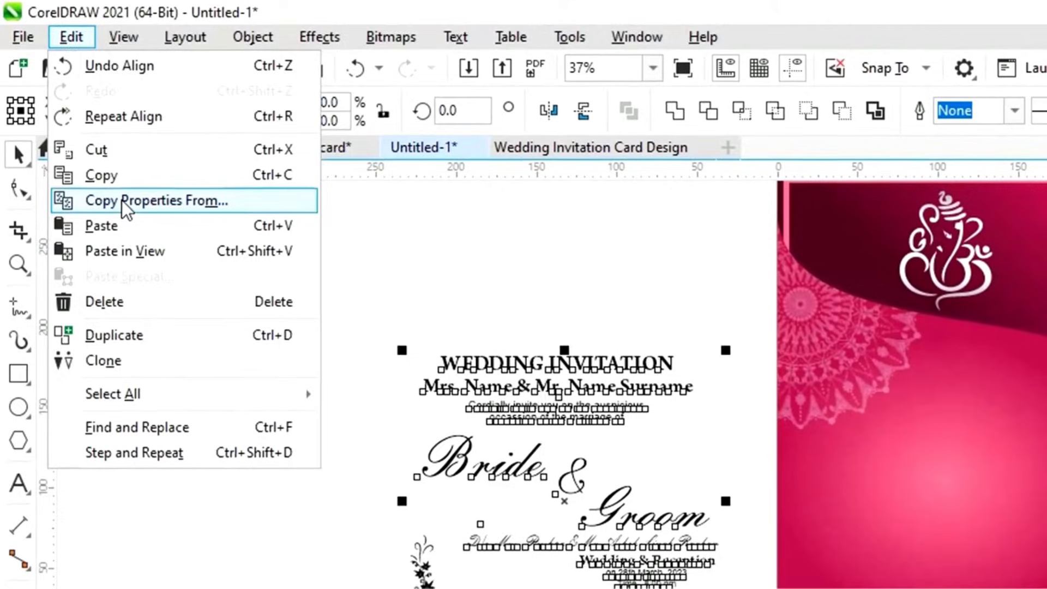
click(126, 202)
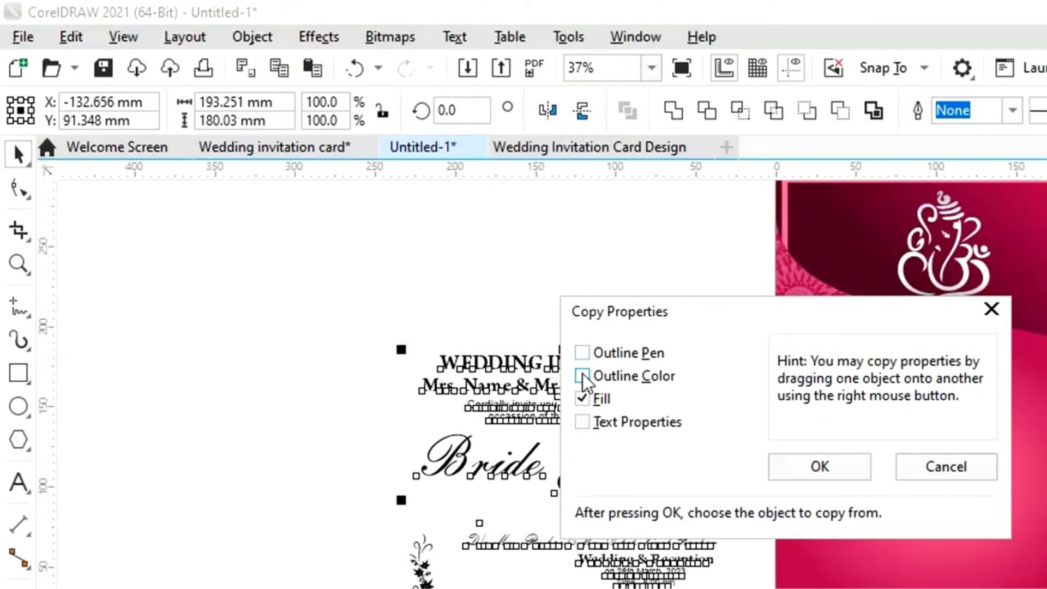
click(823, 467)
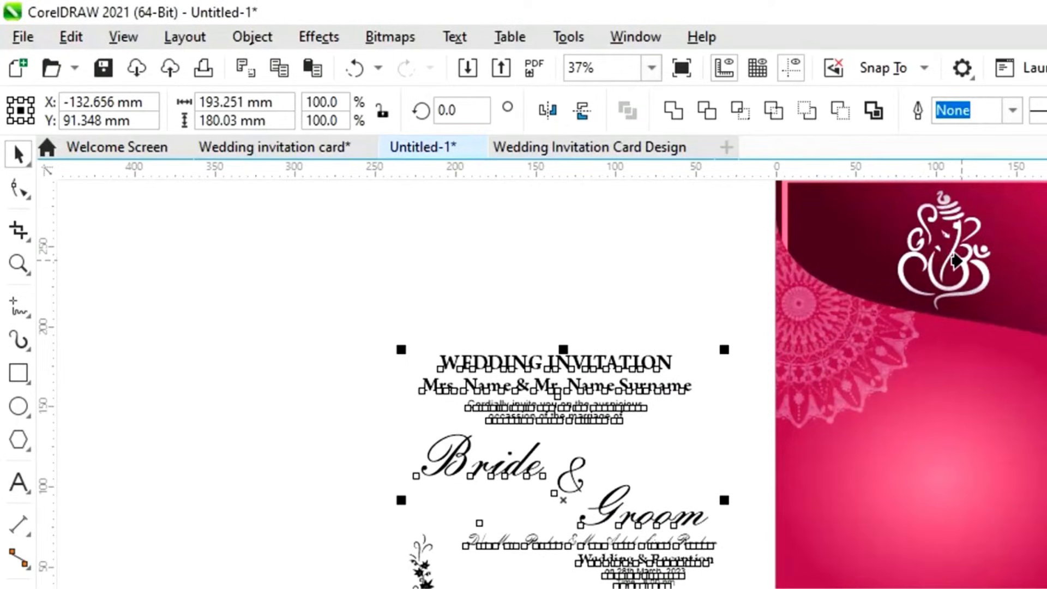
click(961, 271)
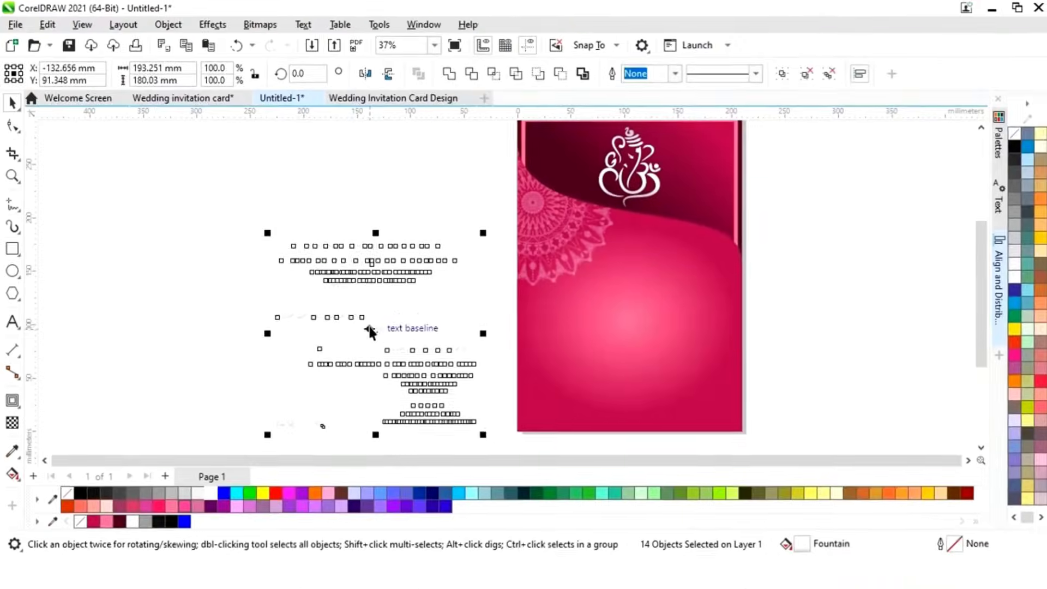
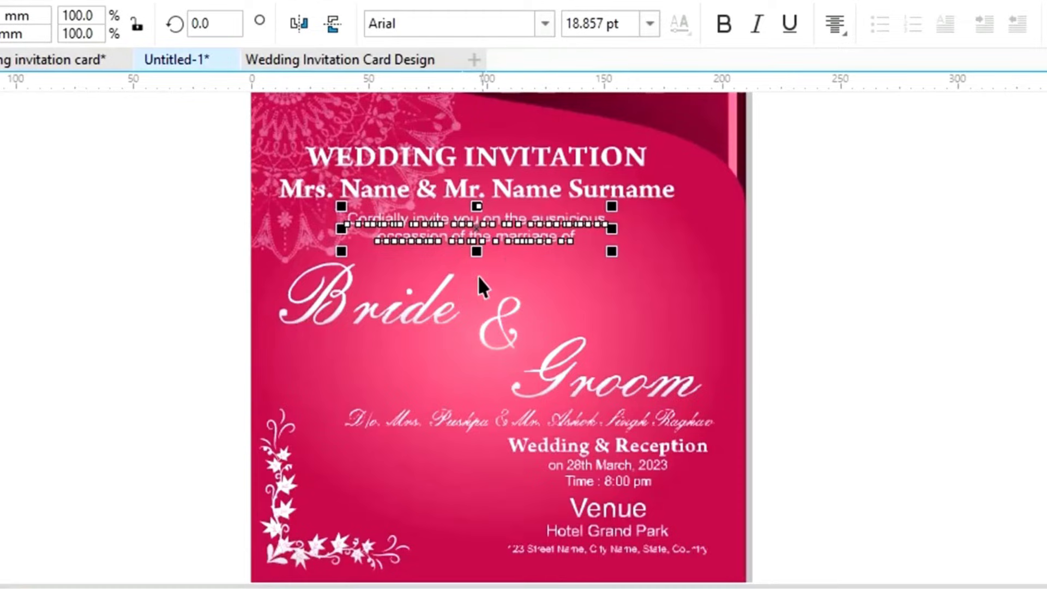
Examine the invitation text lines one by one, from the bride and groom names down to the venue address.
click(413, 307)
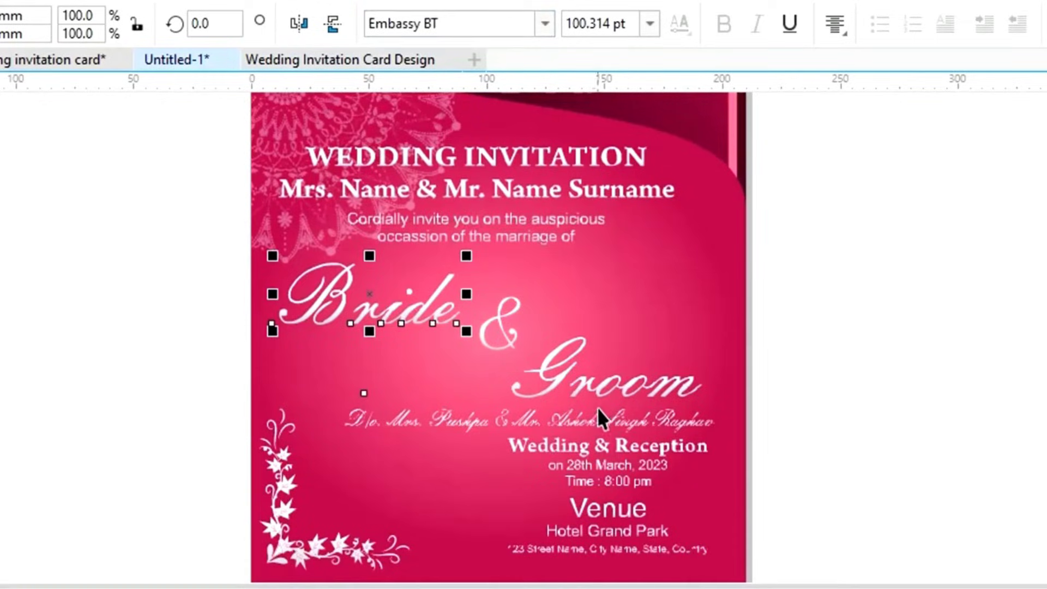
click(551, 379)
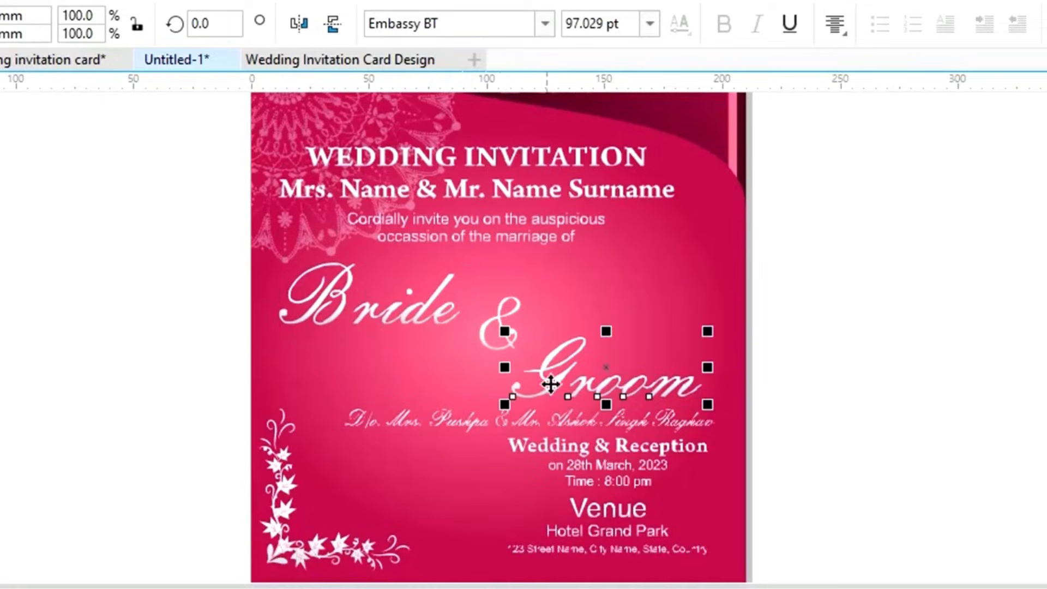
click(476, 422)
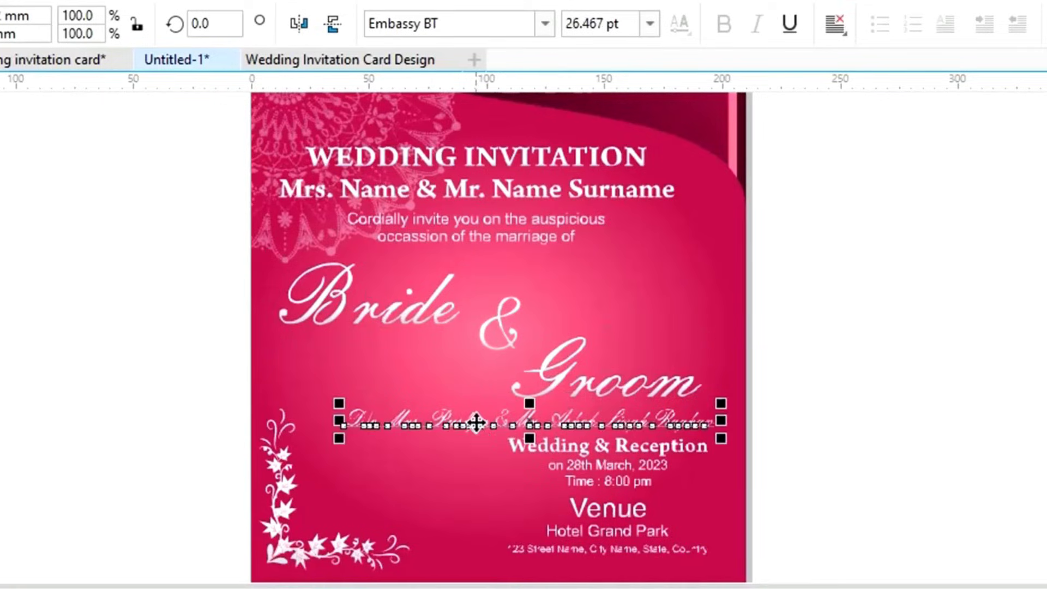
click(542, 450)
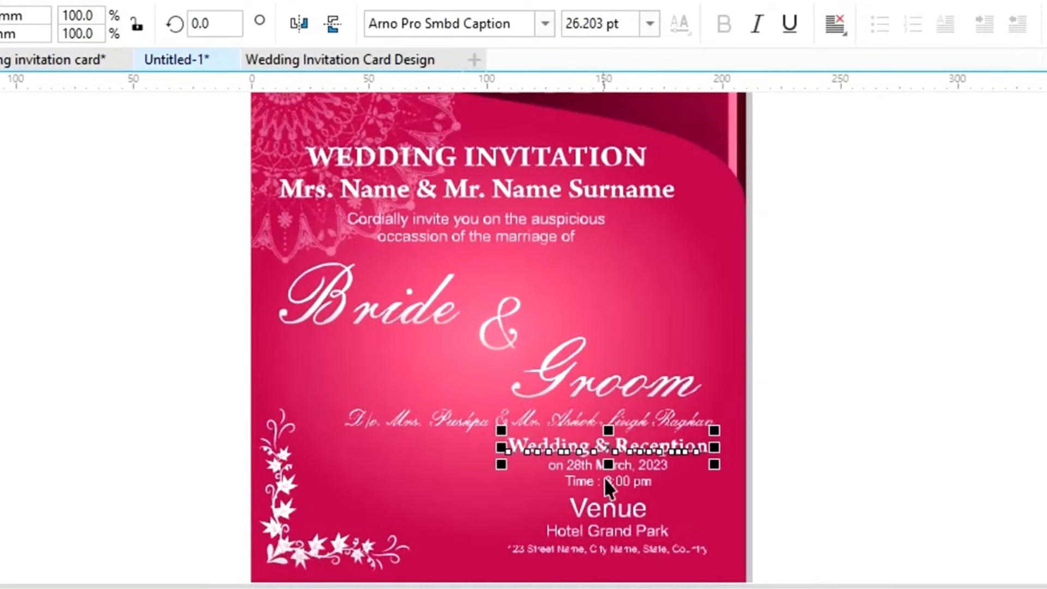
click(588, 482)
click(595, 507)
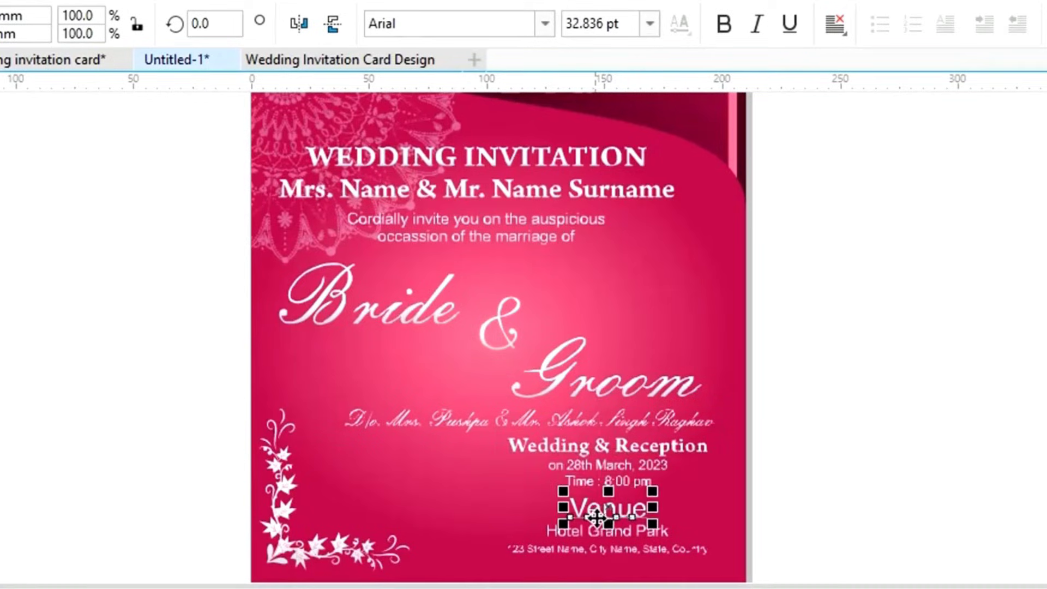
click(595, 532)
click(597, 547)
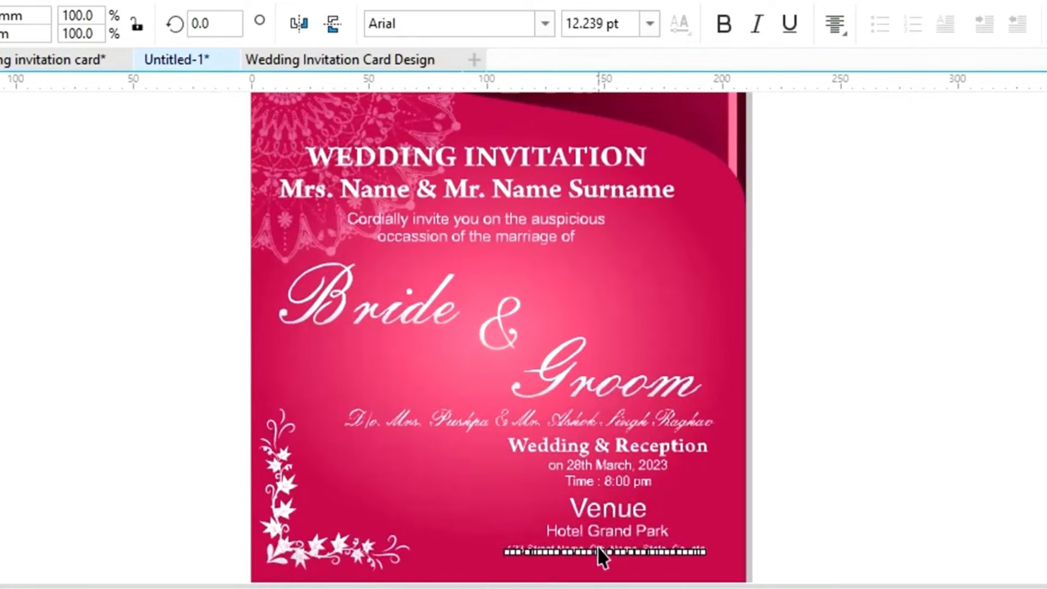
click(830, 461)
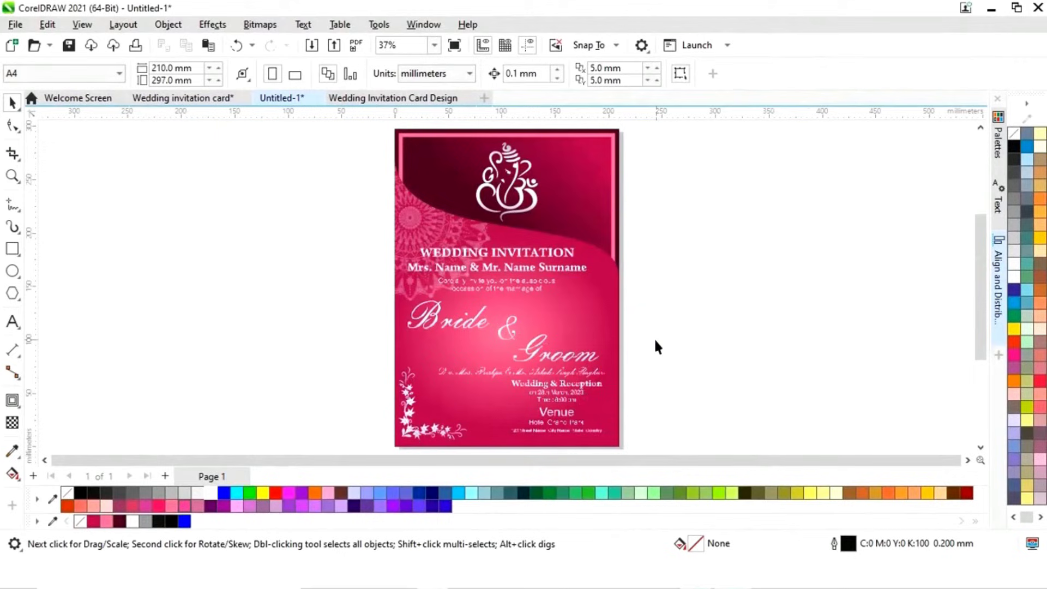
Copy the floral corner into the card's upper-right frame corner and mirror the copy both horizontally and vertically.
click(442, 426)
drag(487, 389, 560, 204)
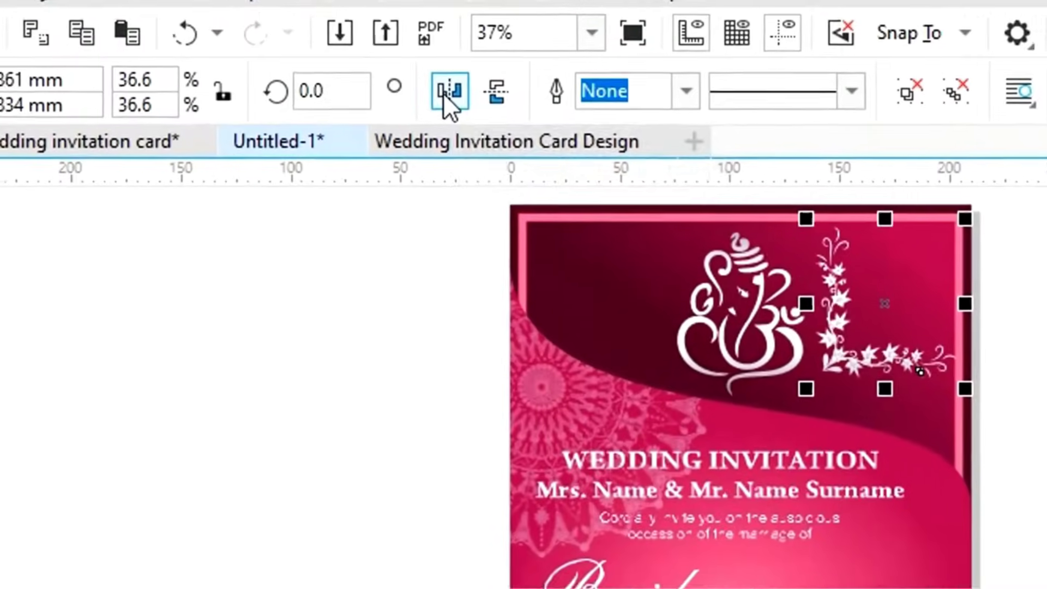
click(444, 92)
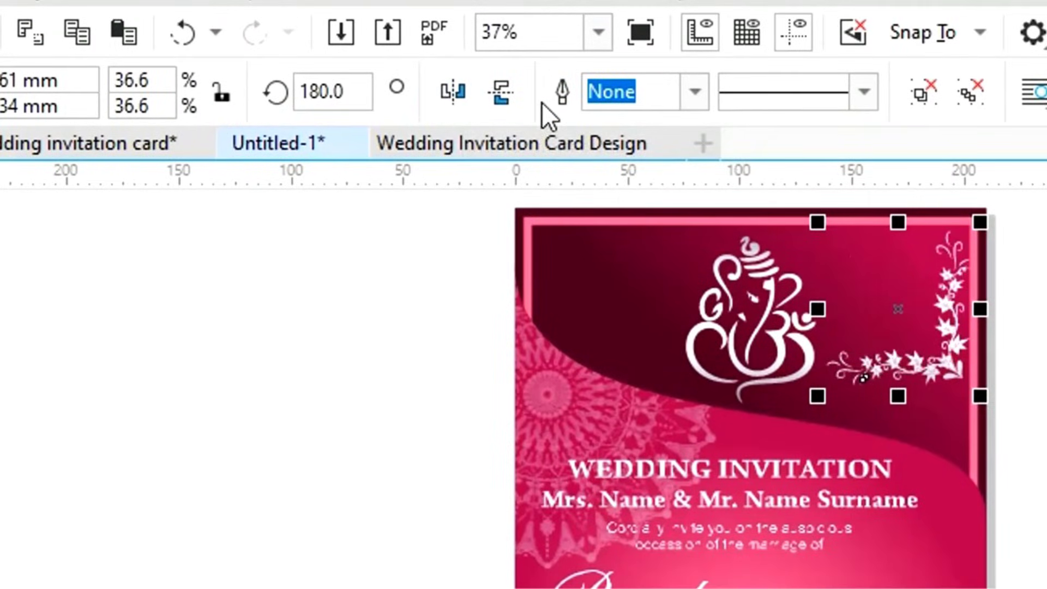
click(506, 97)
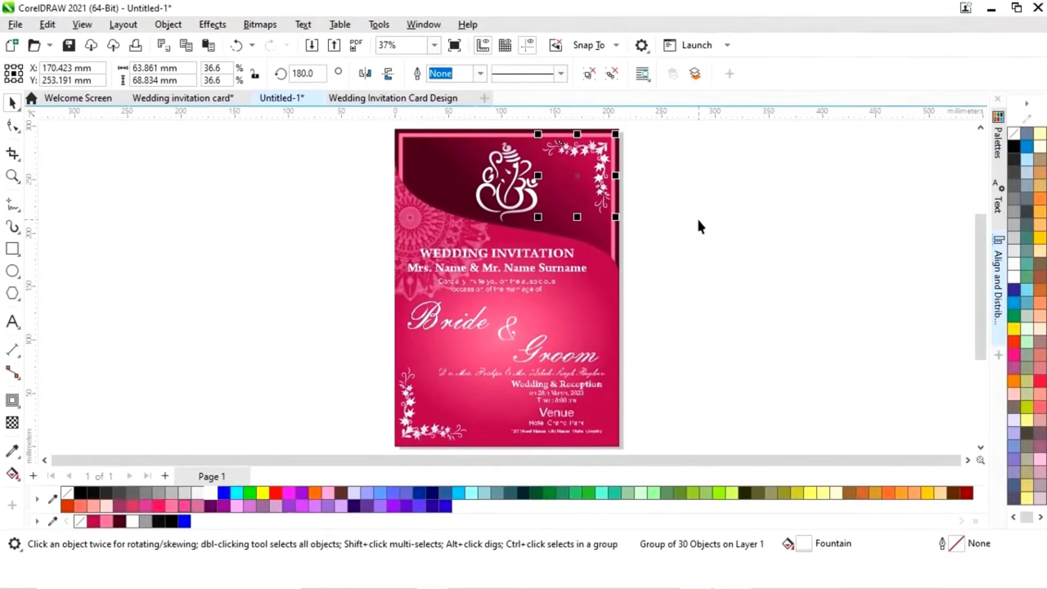
Enlarge the title, the names line and the invitation sentence to about 110% together and center them horizontally on the pink panel.
key(z)
drag(436, 212, 583, 355)
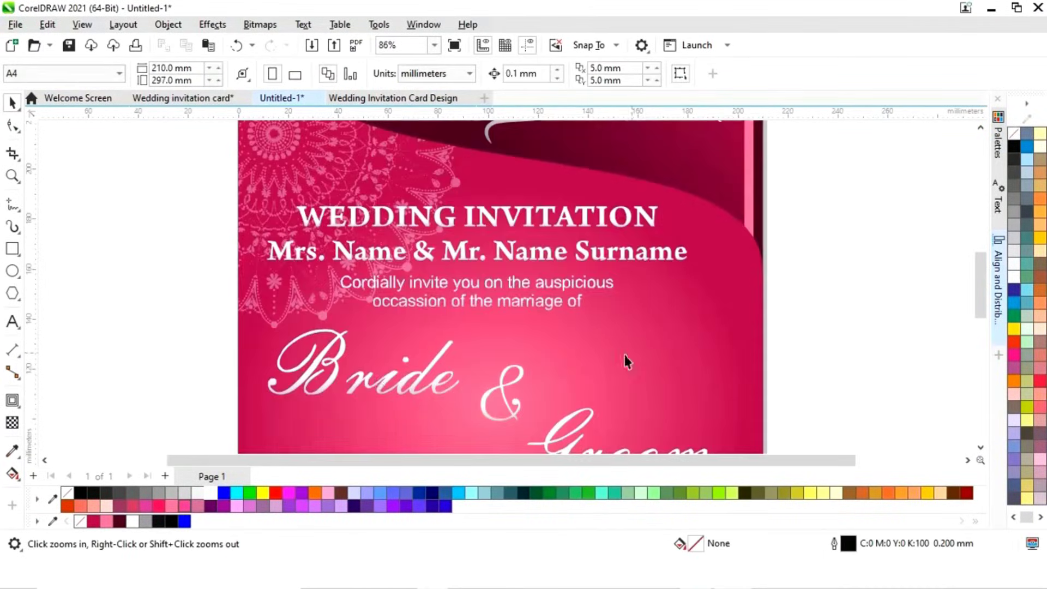
drag(175, 327, 695, 197)
drag(692, 314, 734, 327)
shift+click(542, 181)
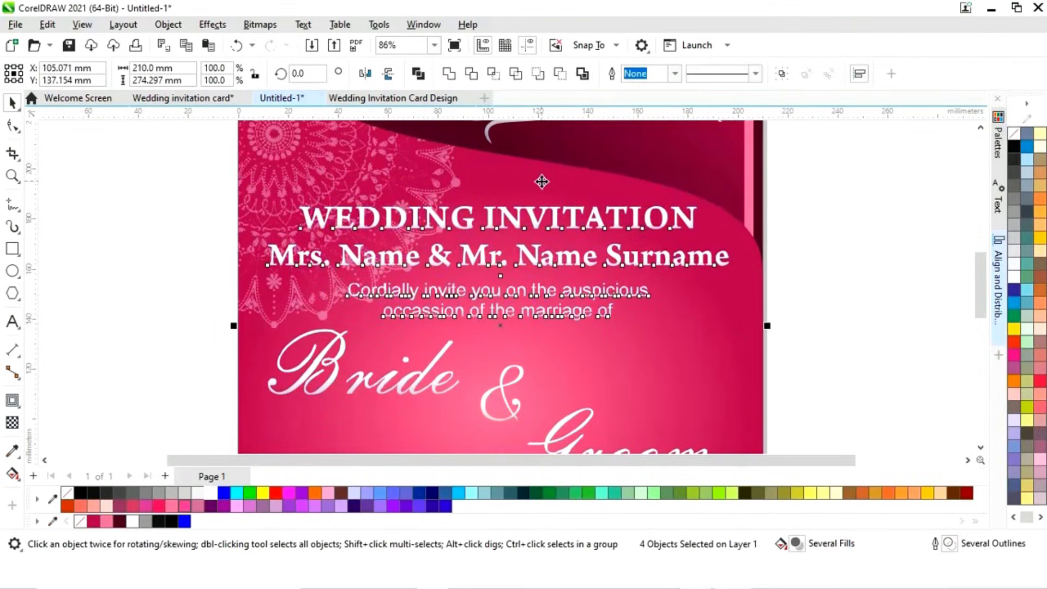
click(851, 248)
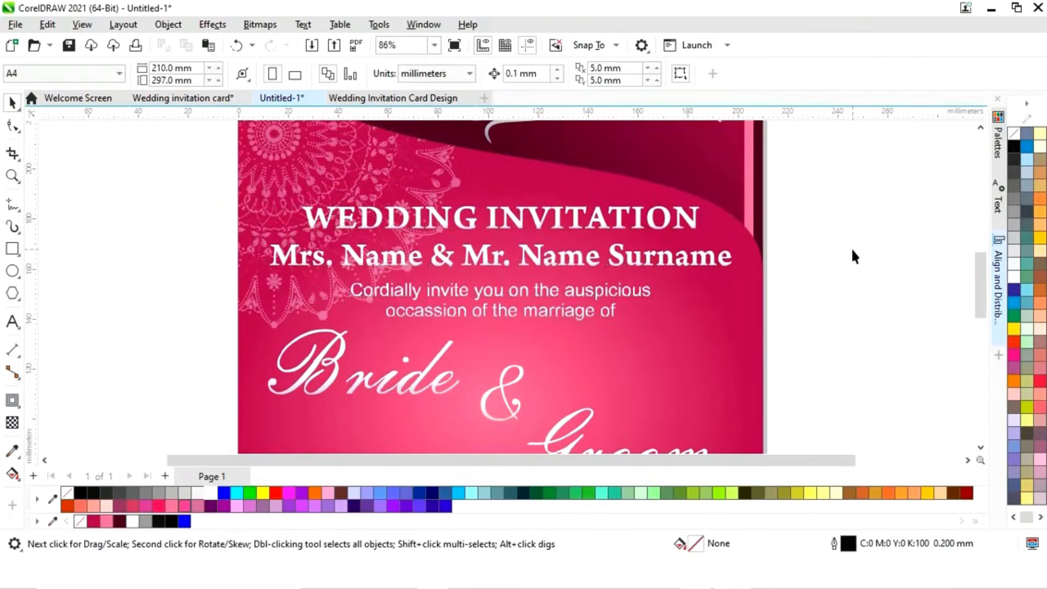
key(shift+F4)
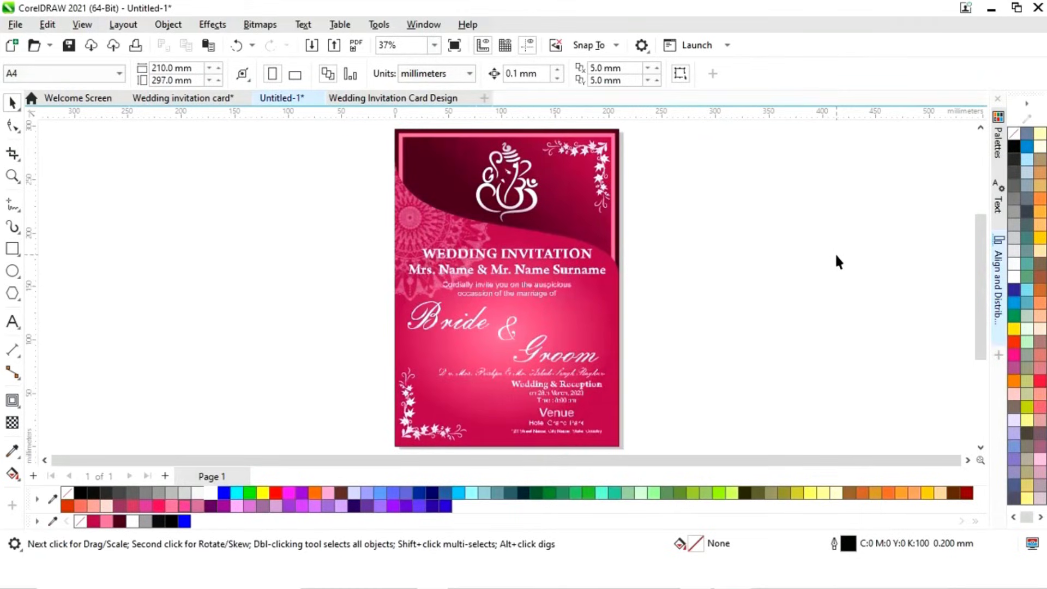
Make the "Cordially invite you on the auspicious occassion of the marriage of" text bold.
key(z)
drag(362, 169, 643, 427)
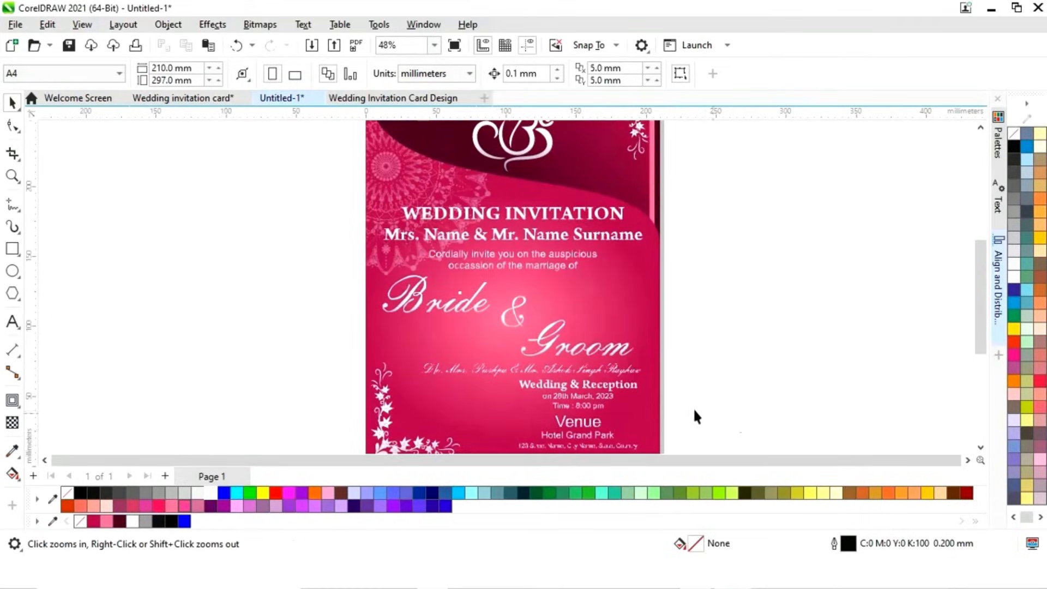
drag(386, 306, 678, 402)
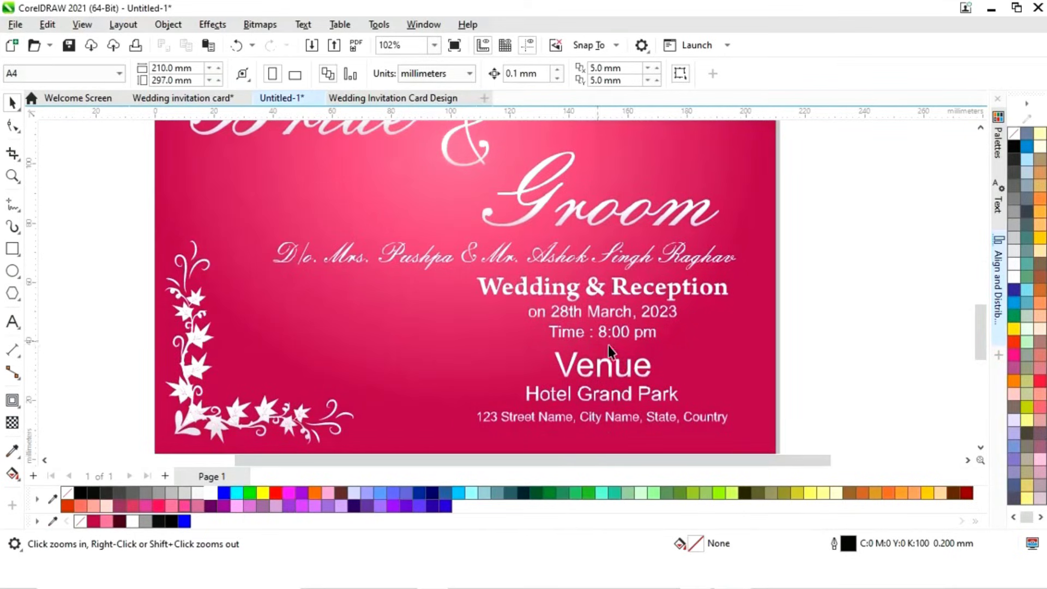
key(shift+F4)
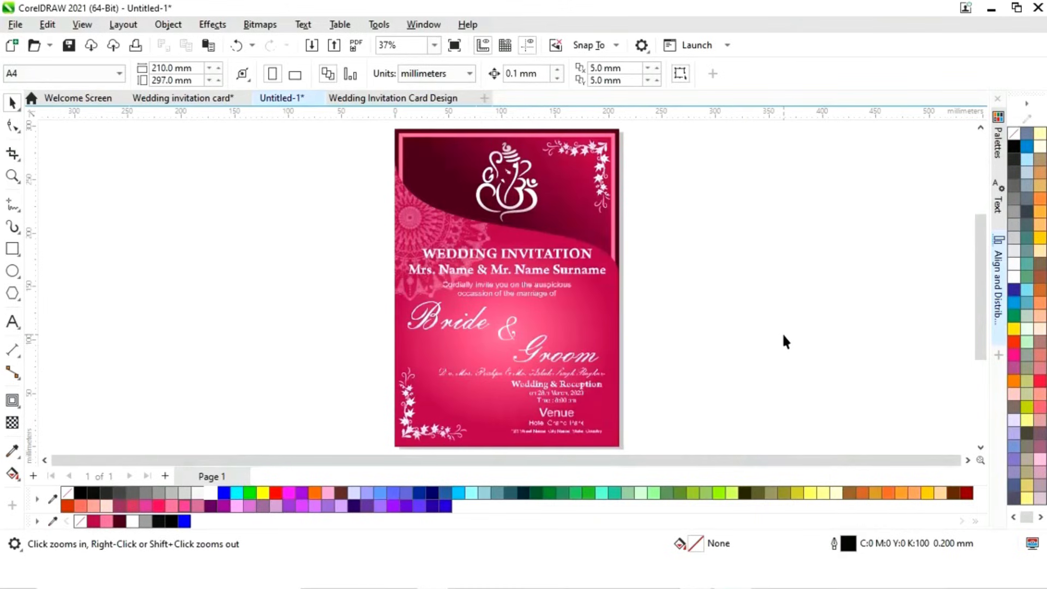
drag(405, 232, 628, 317)
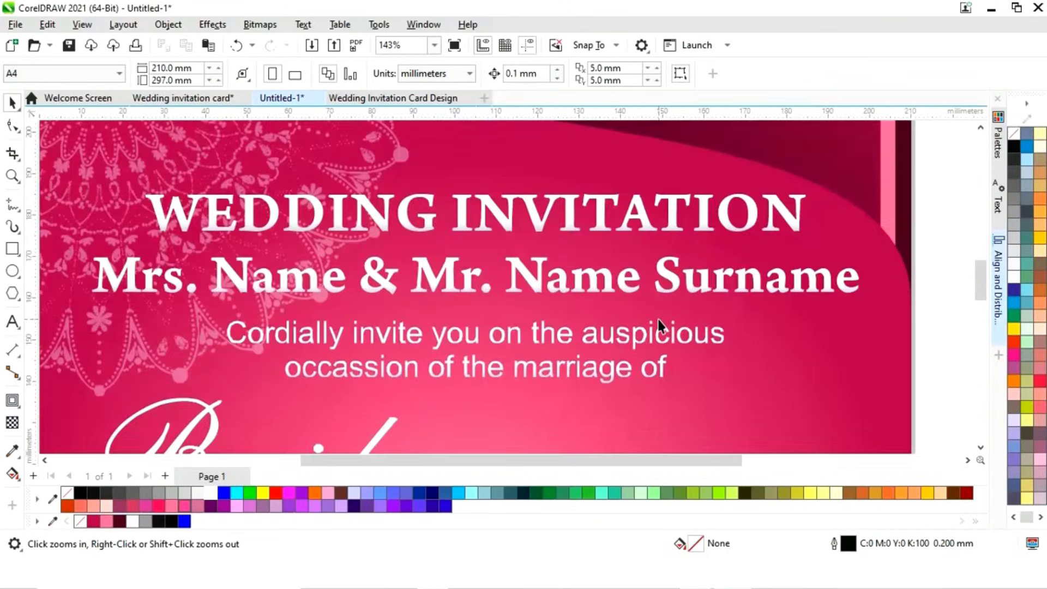
key(shift+F4)
key(space)
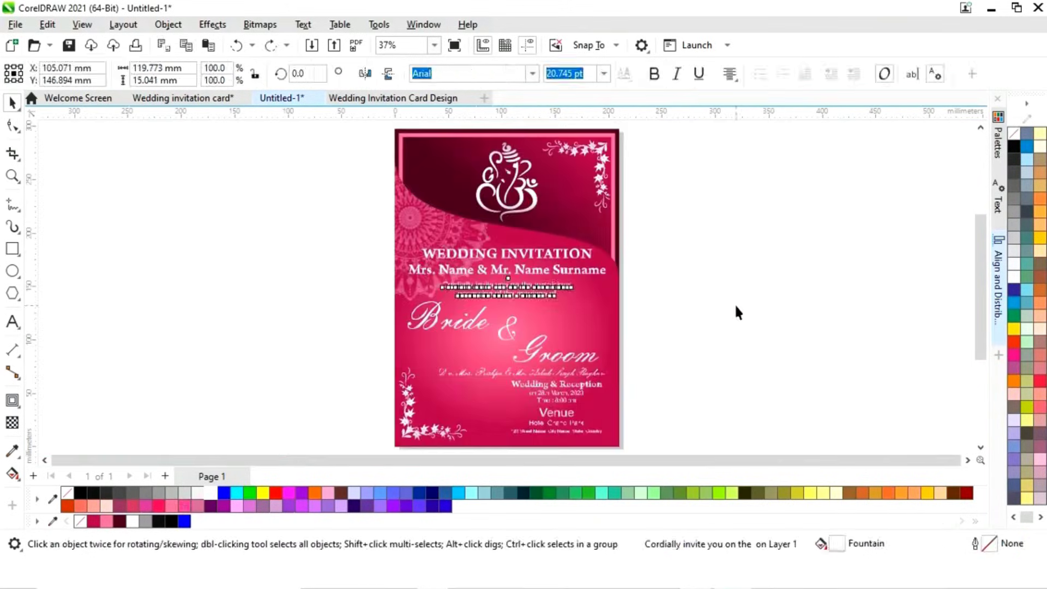
click(735, 304)
click(518, 289)
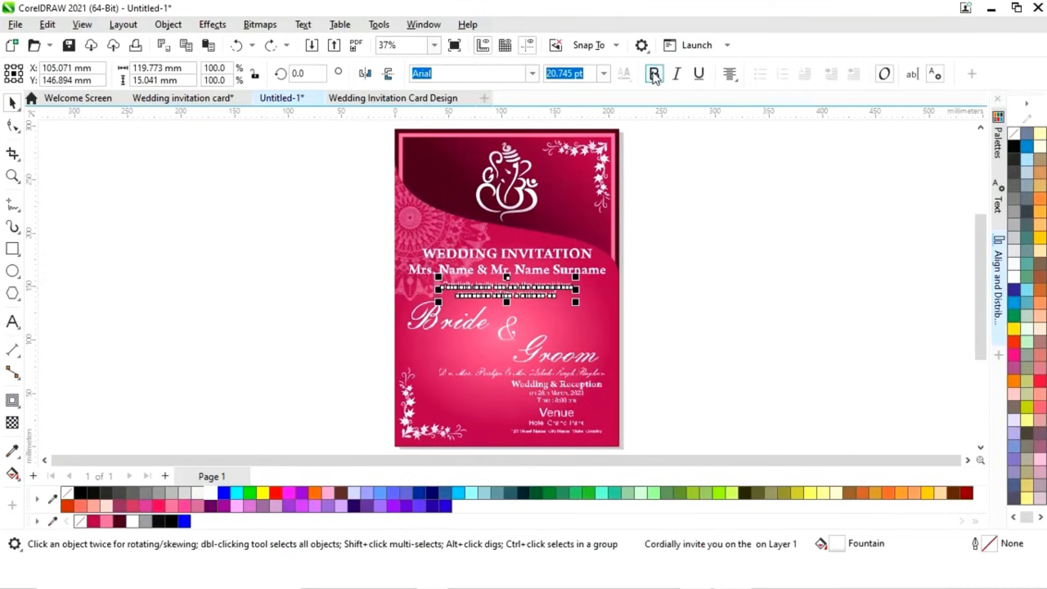
click(694, 243)
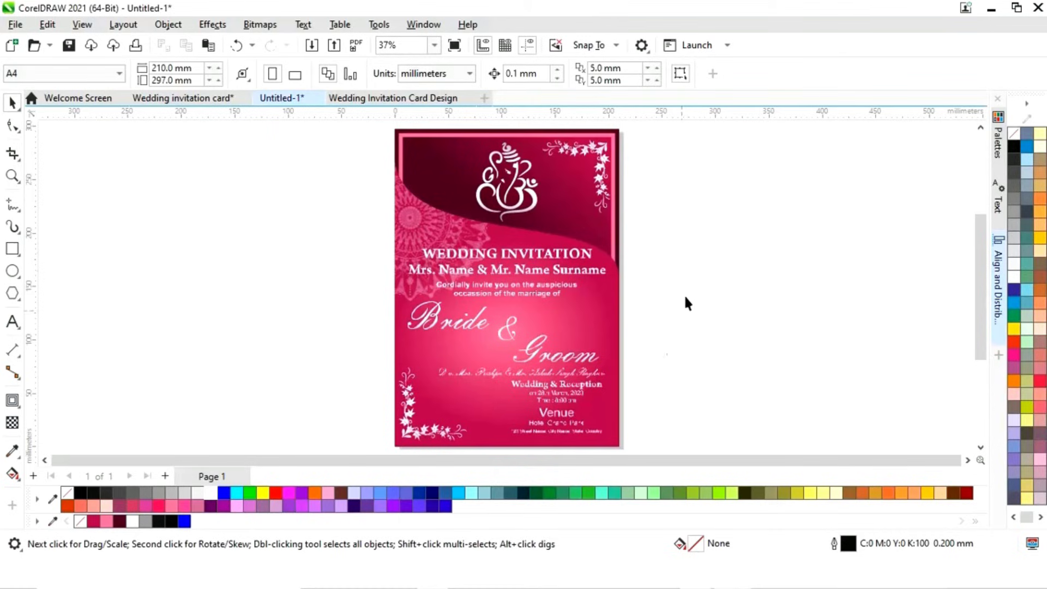
Make the date, time, hotel name and street address lines bold and preview the finished card full screen.
key(z)
drag(439, 344, 640, 436)
key(space)
click(607, 326)
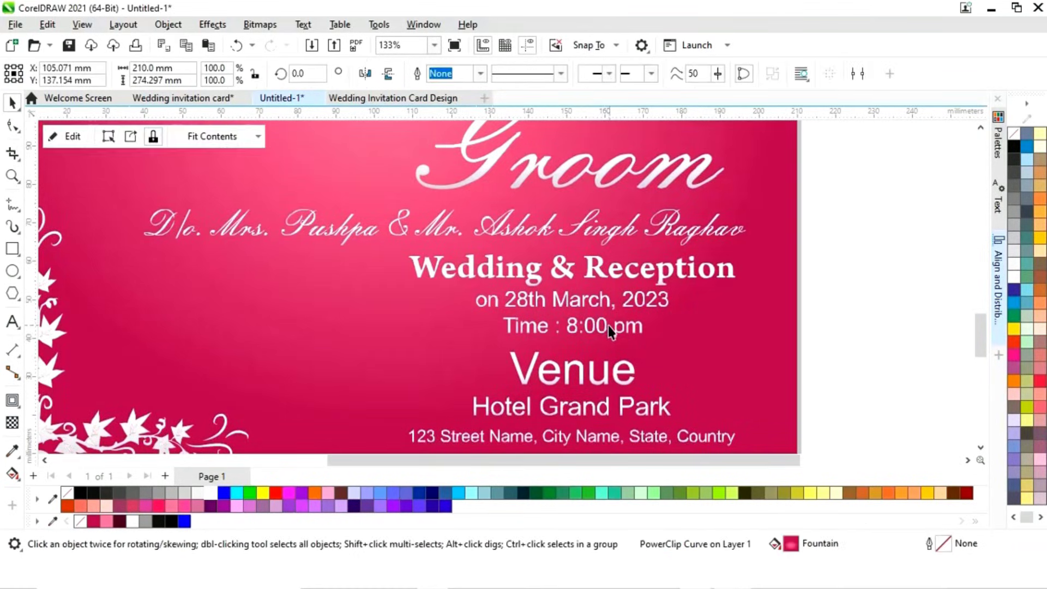
click(602, 321)
shift+click(599, 300)
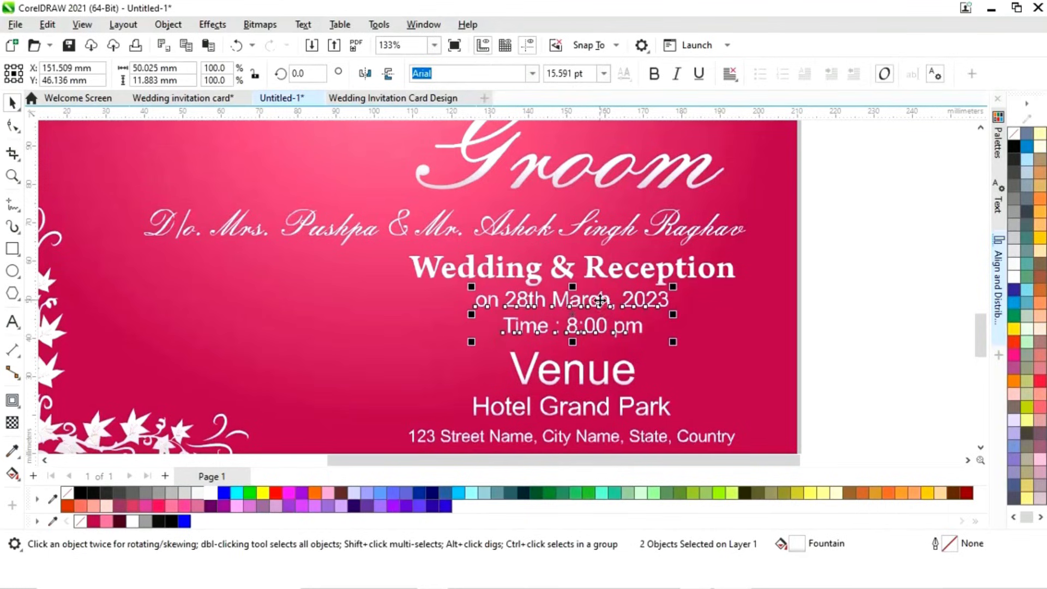
shift+click(604, 417)
shift+click(597, 438)
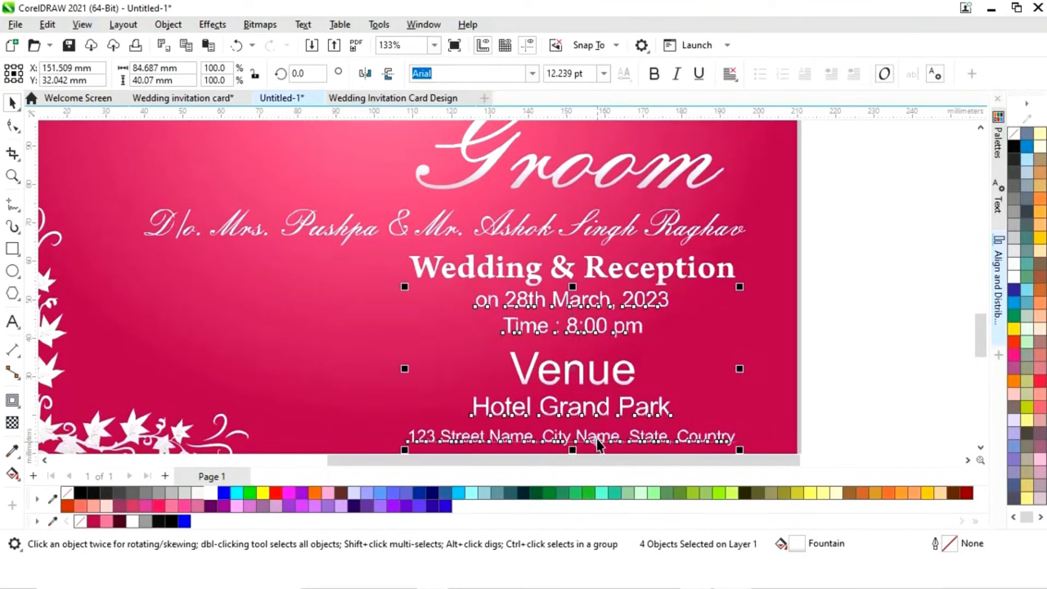
click(654, 74)
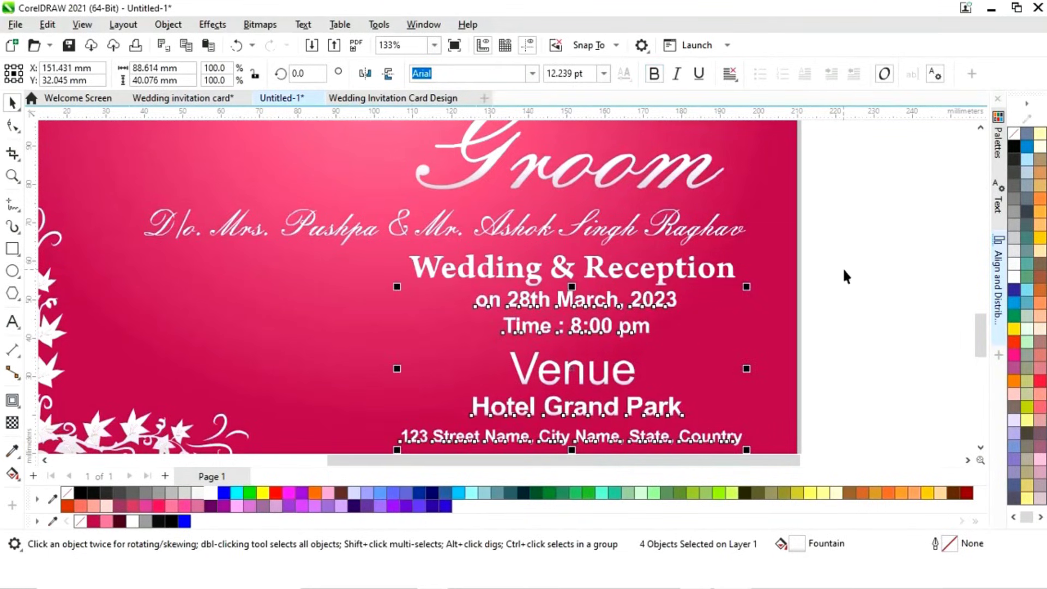
click(868, 285)
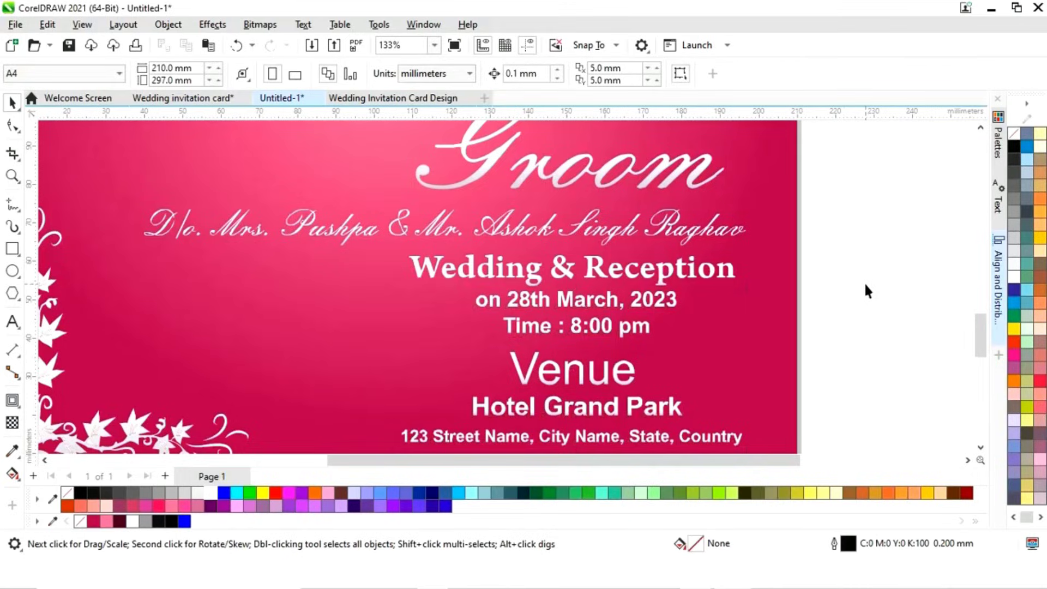
key(shift+F4)
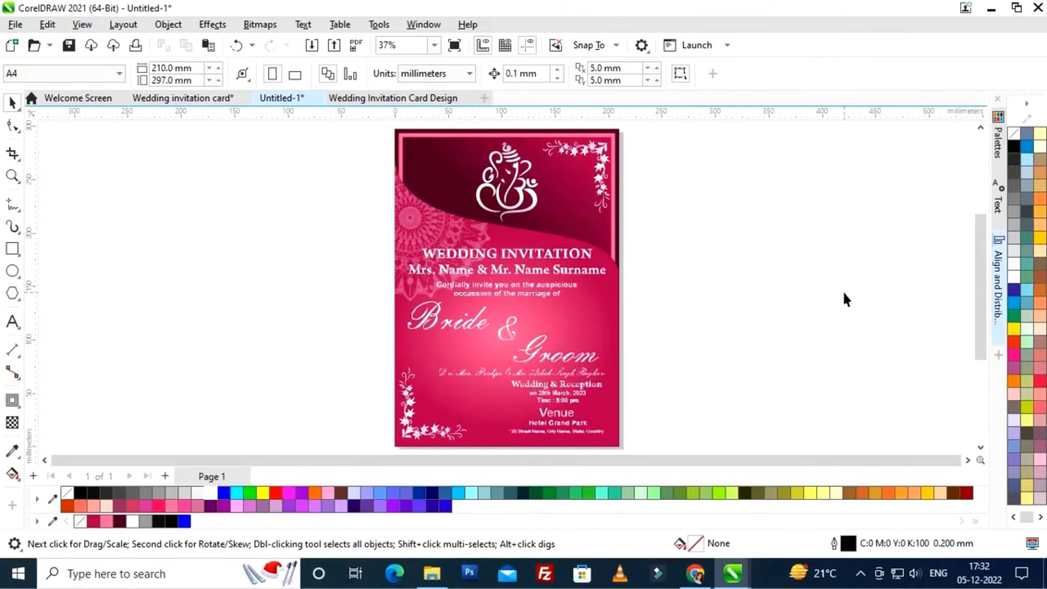
key(F9)
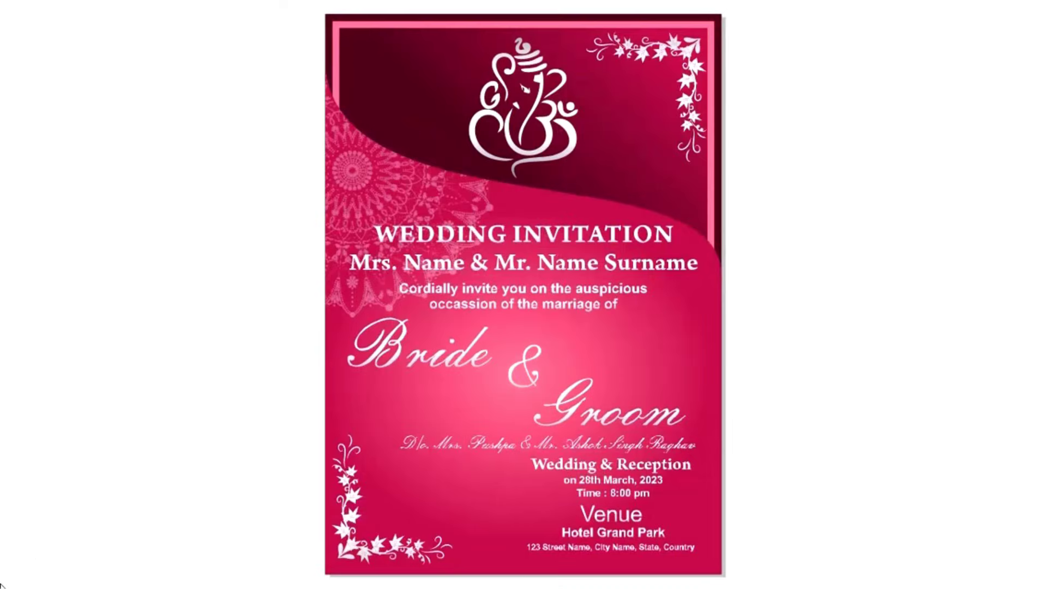